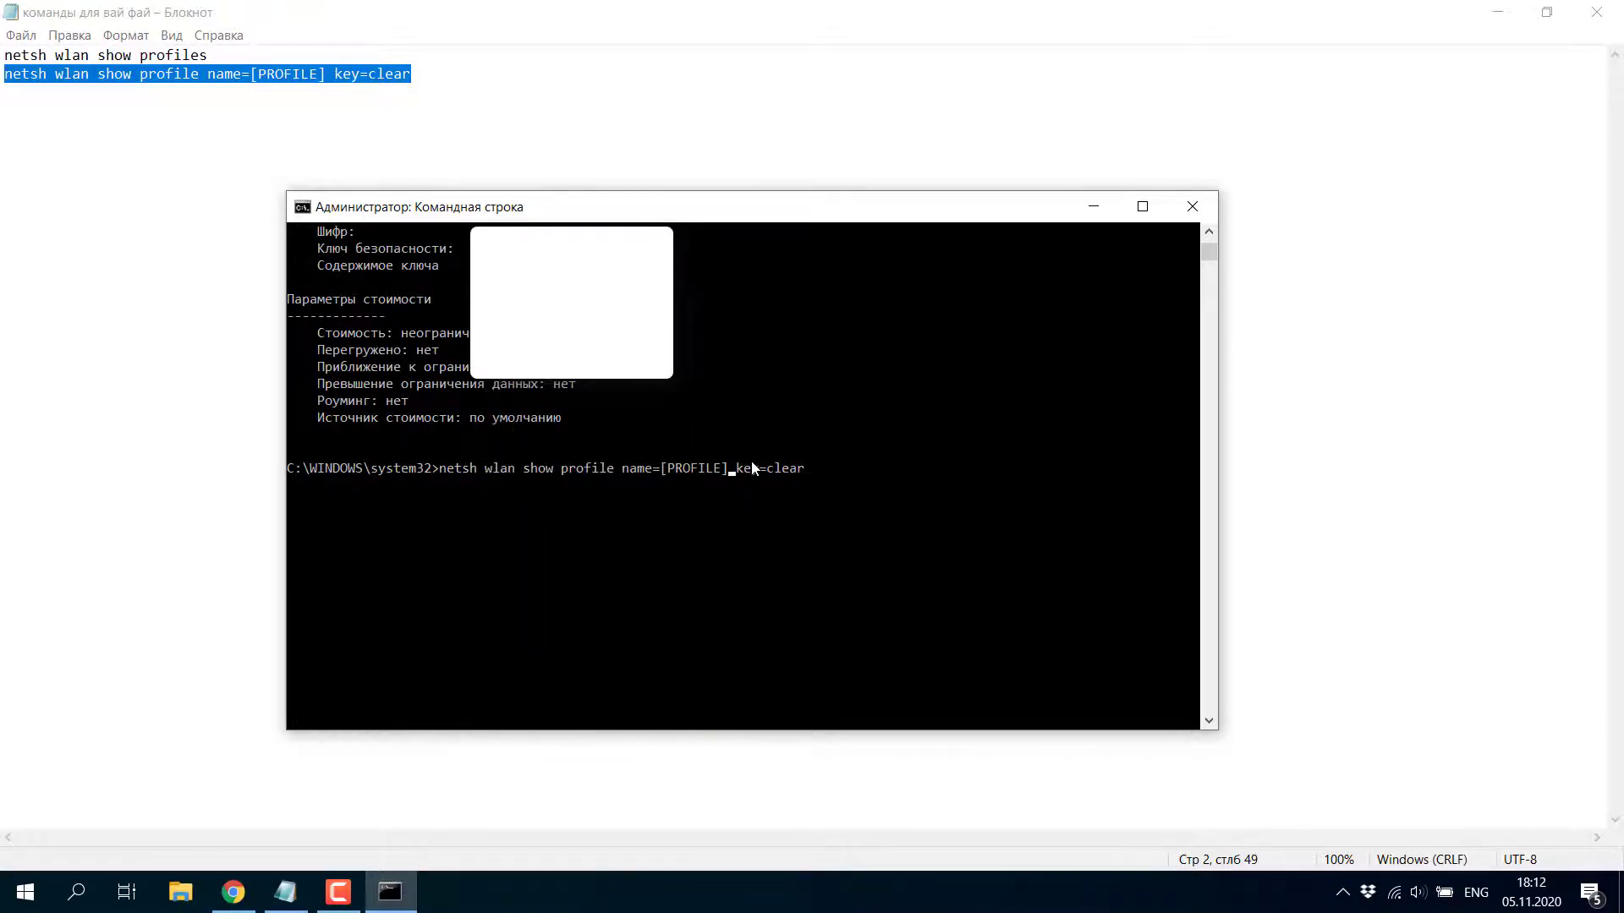
Run netsh wlan show profile name=ViNi key=clear to display that network's saved security key, and close the Command Prompt
key("BackSpace")
key("BackSpace")
key("BackSpace")
key("BackSpace")
key("BackSpace")
key("BackSpace")
key("BackSpace")
type("ViNi")
key("Left")
key("Left")
key("Left")
key("Left")
key("Left")
key("Left")
key("Left")
key("Return")
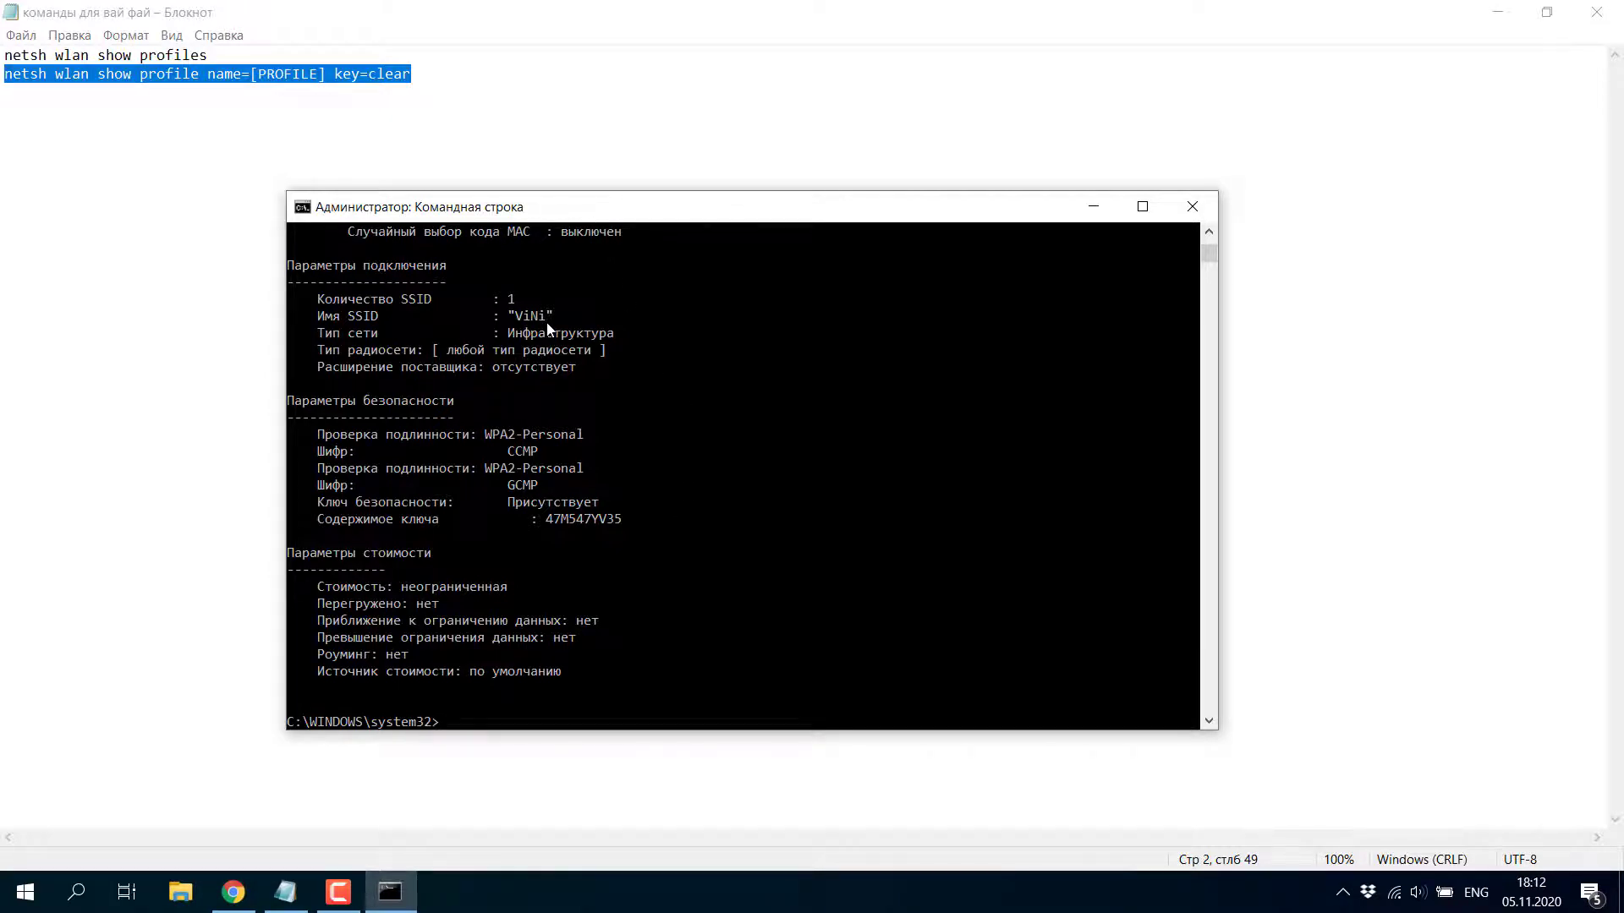
key("alt+F4")
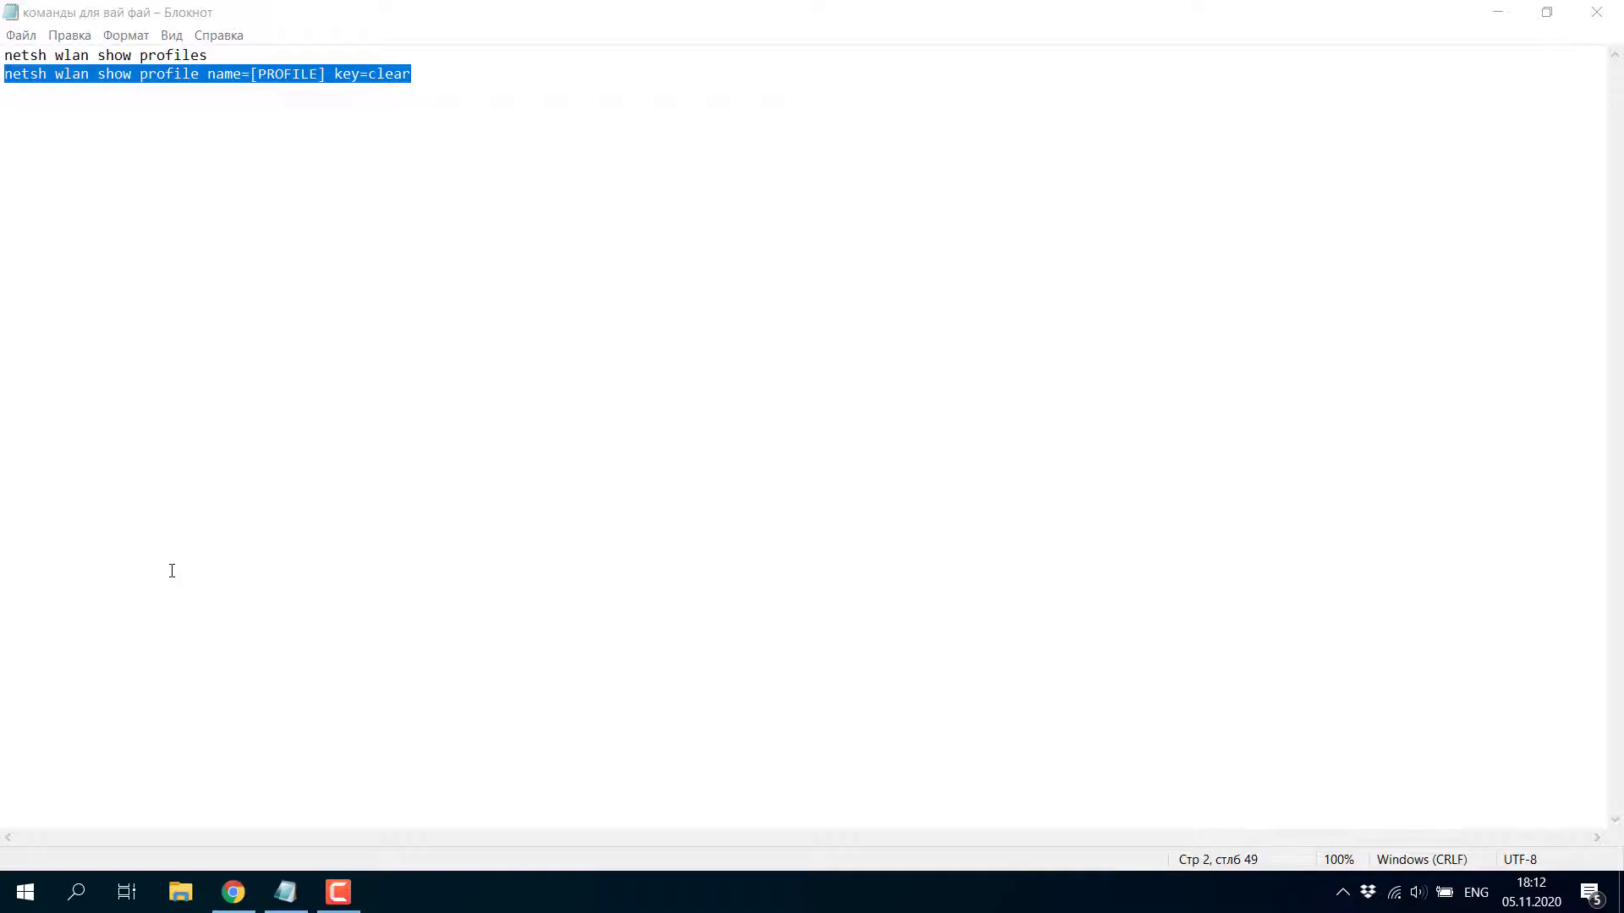
Open the adapter settings (Настройка параметров адаптера) from the Wi-Fi page of the Windows network settings
left_click(22, 896)
left_click(24, 806)
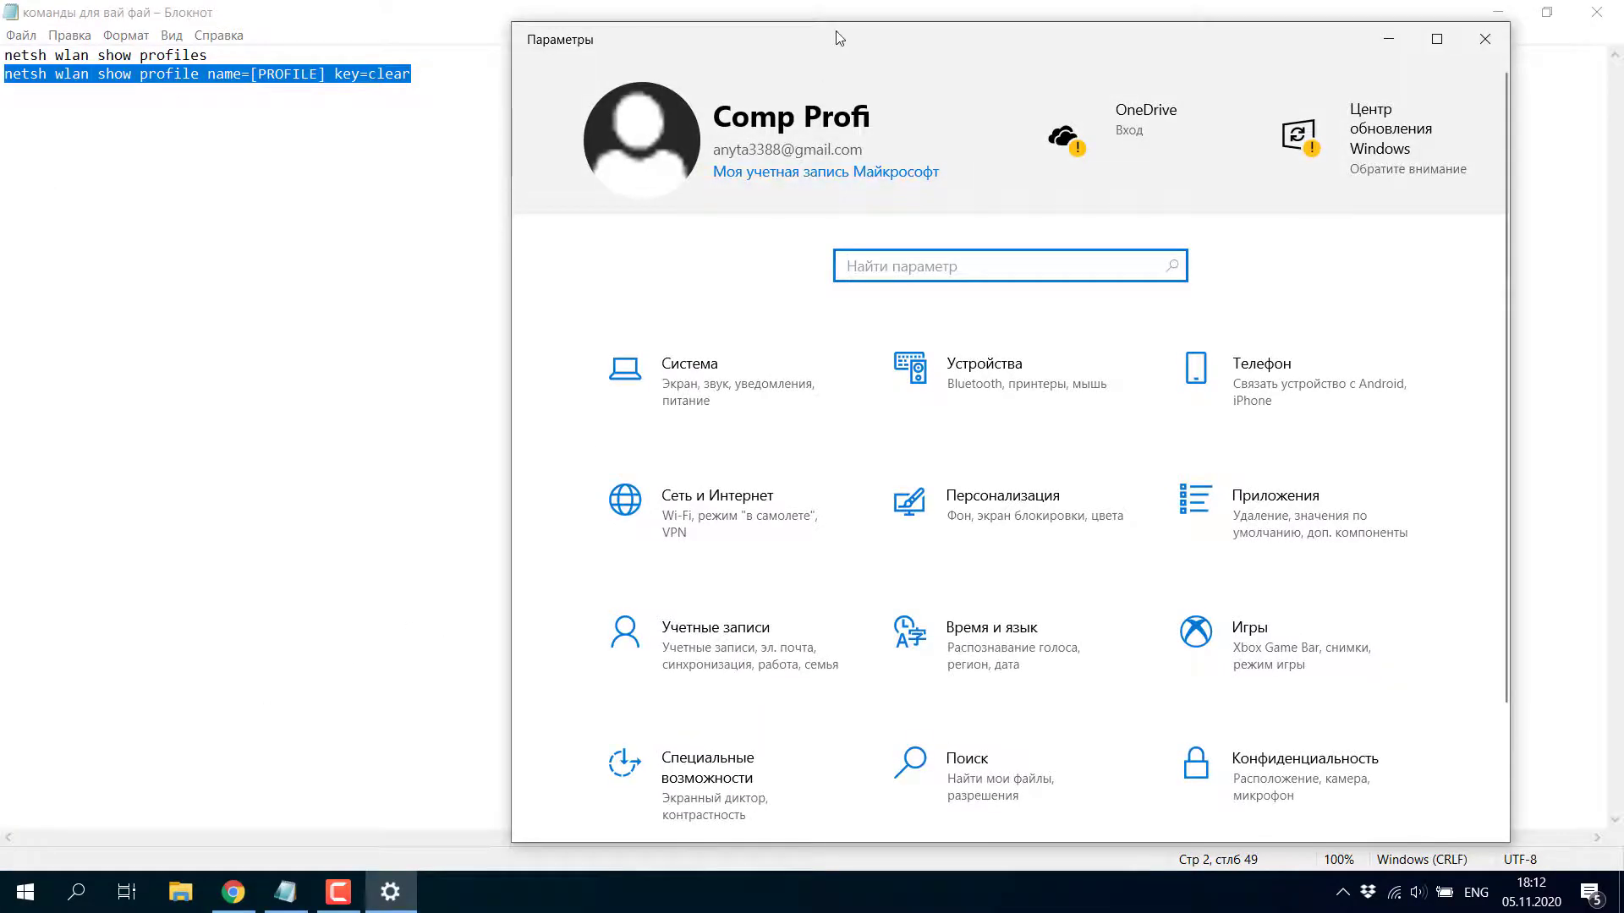
left_click_drag(838, 48, 727, 39)
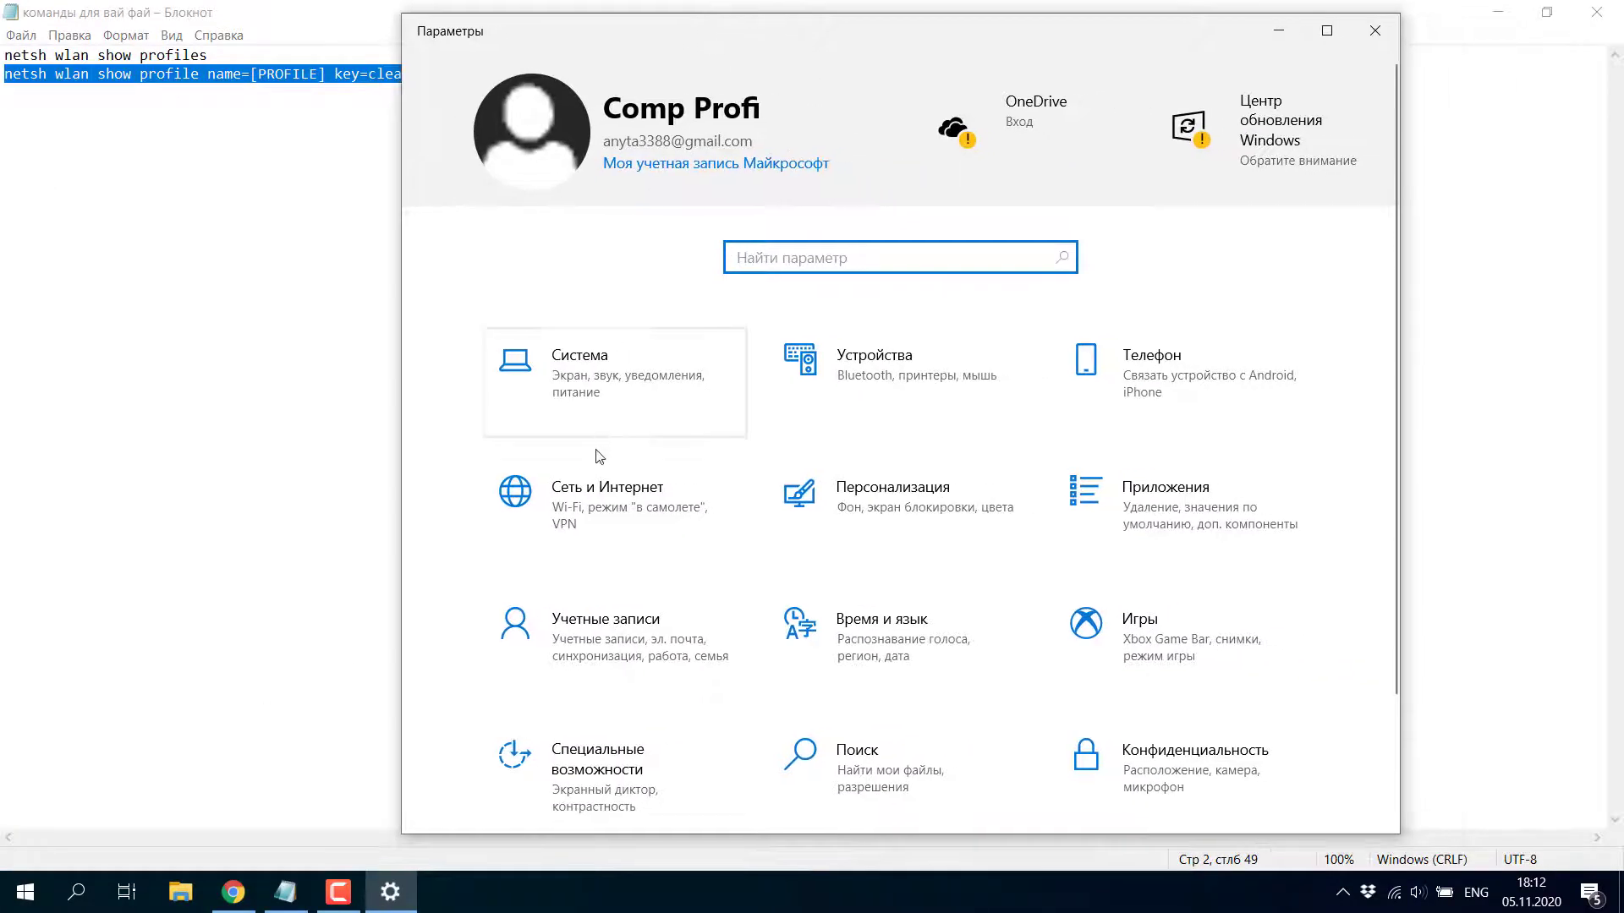
left_click(590, 503)
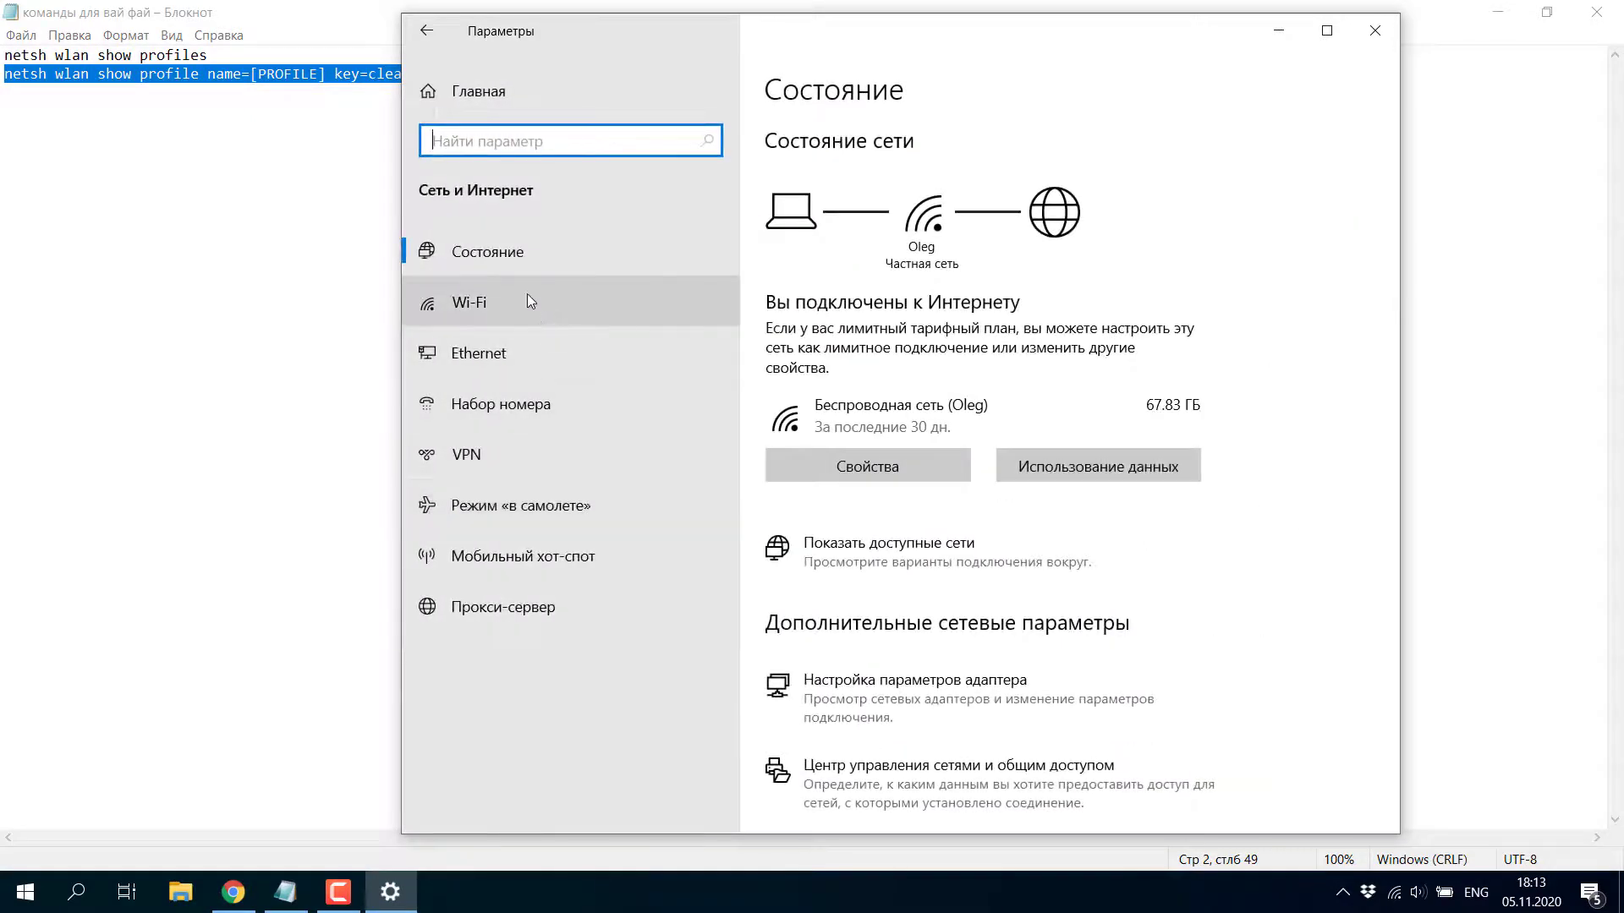
left_click(525, 308)
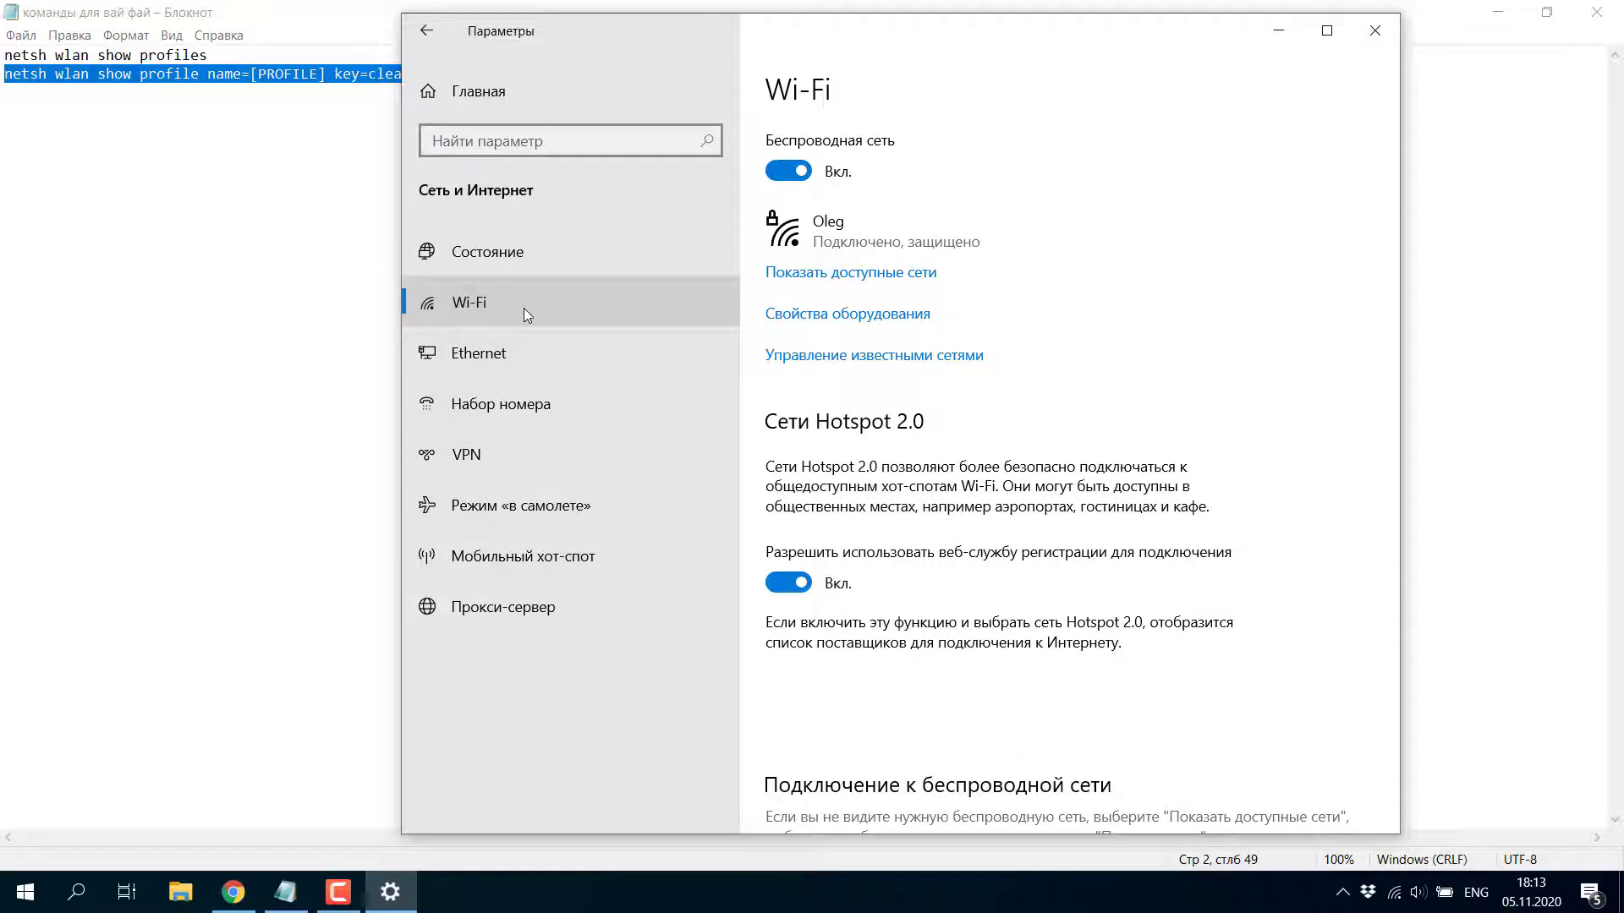
scroll(1058, 391, "down", 5)
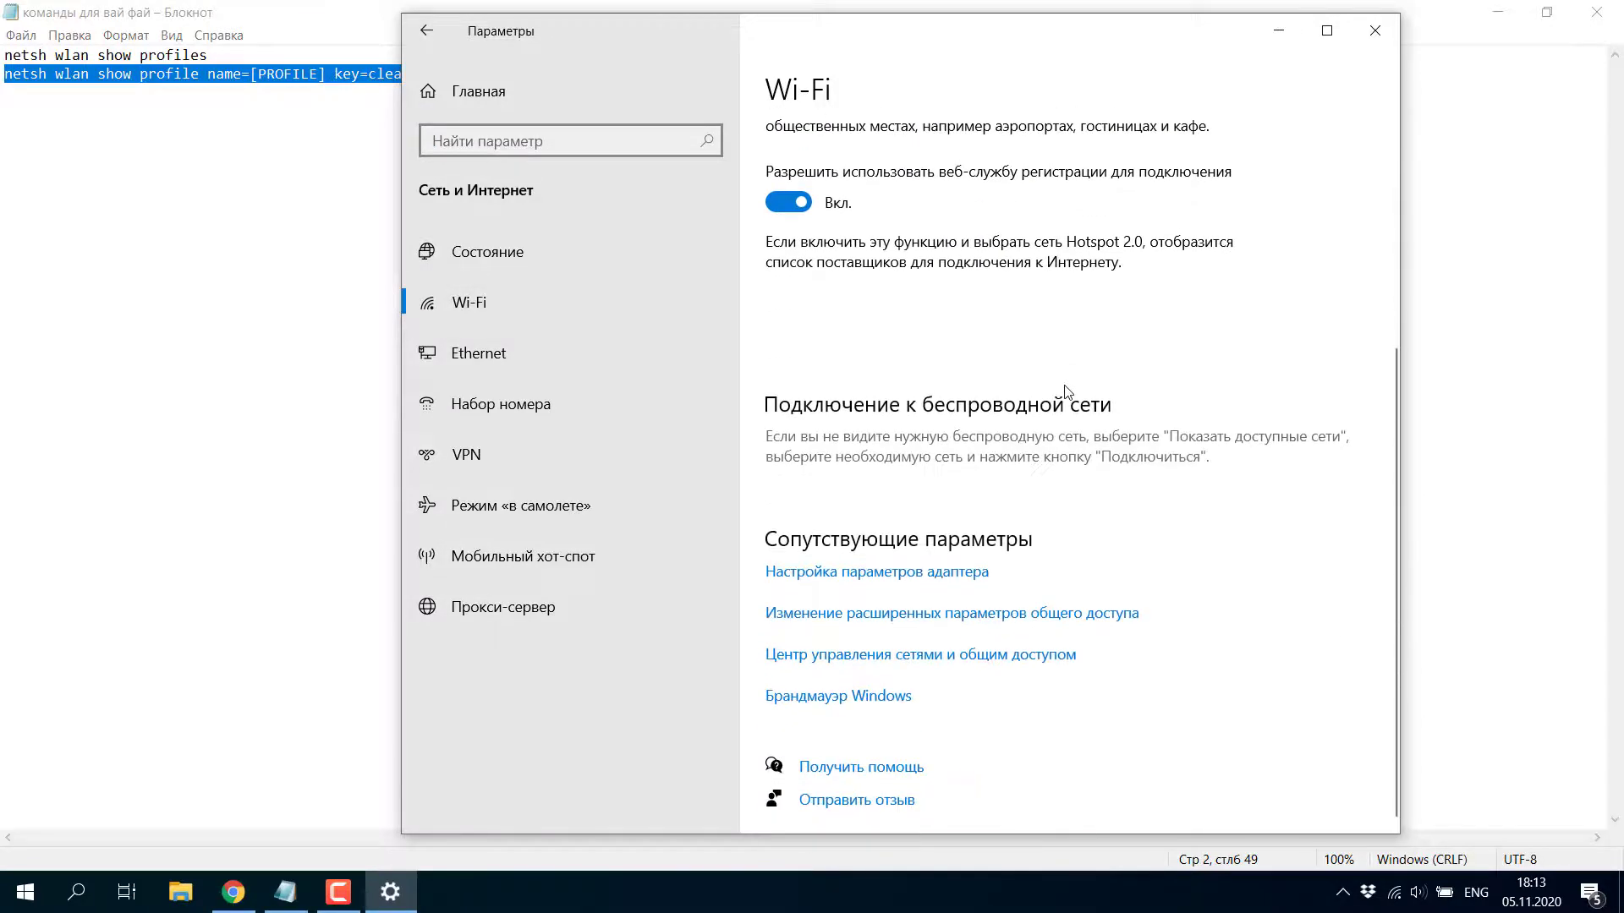
left_click(876, 580)
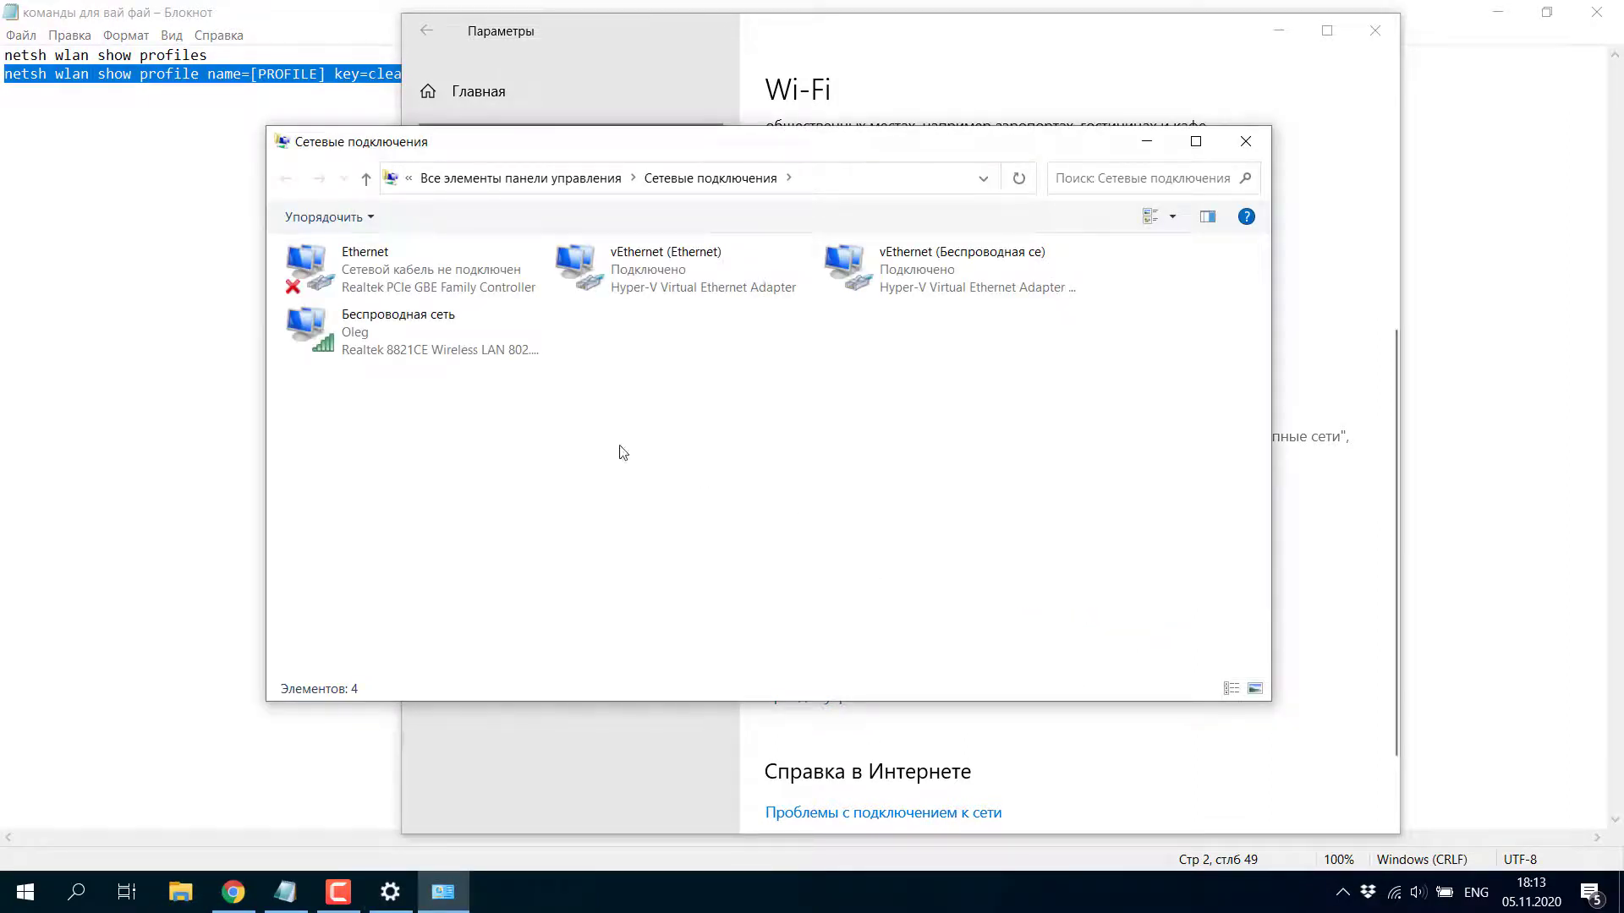
View the active wireless connection's security properties with the network key's characters displayed (Отображать вводимые знаки)
right_click(403, 332)
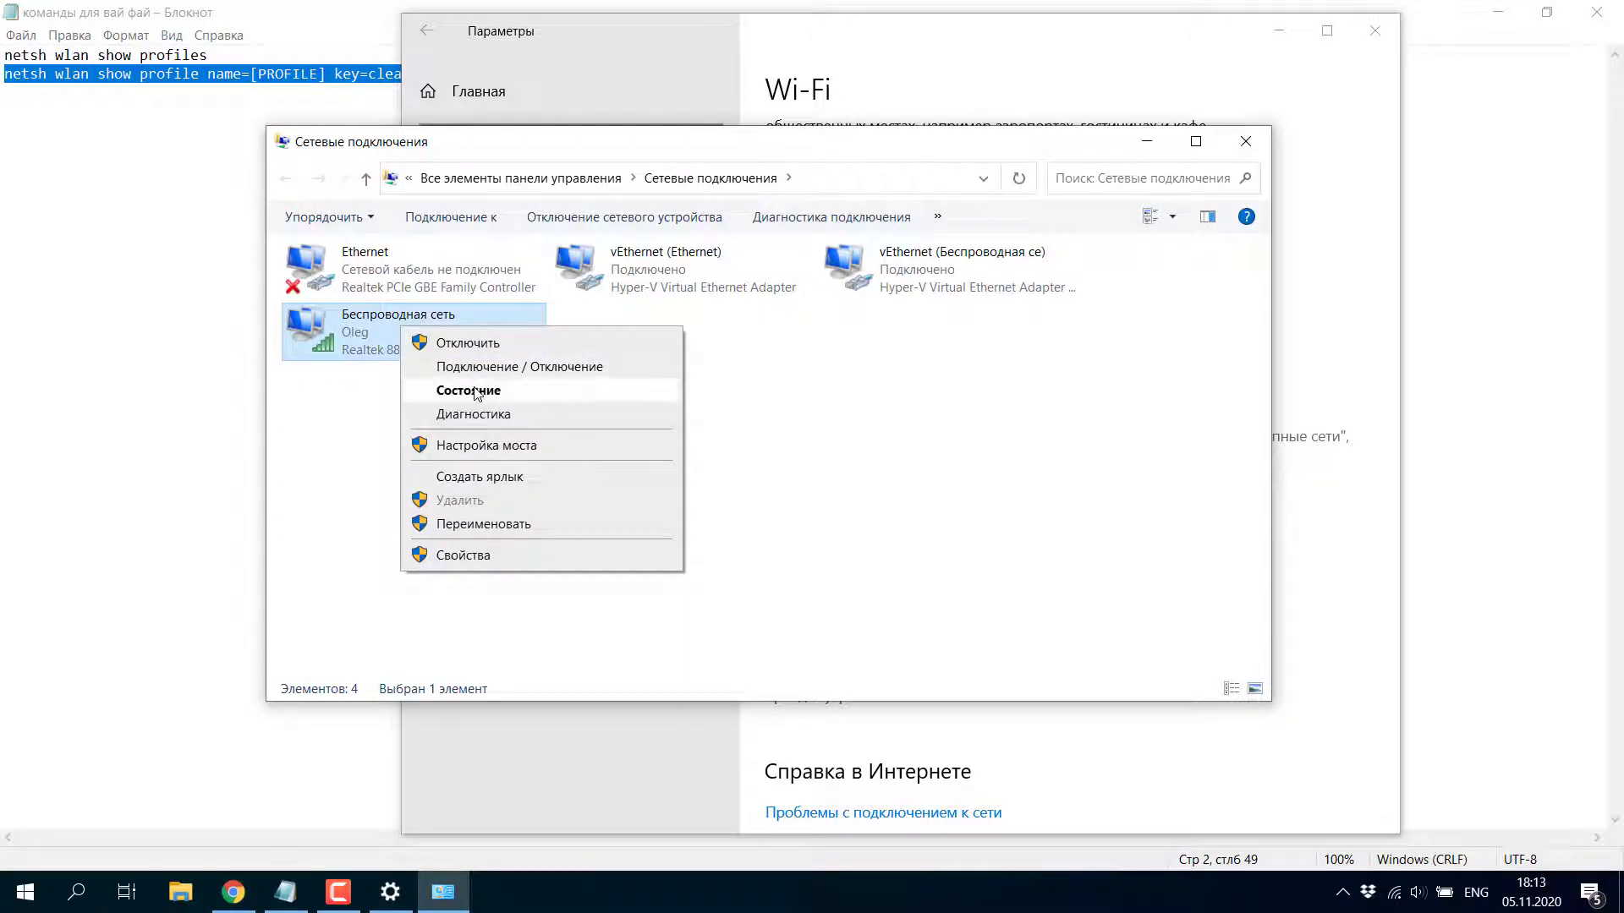
left_click(476, 393)
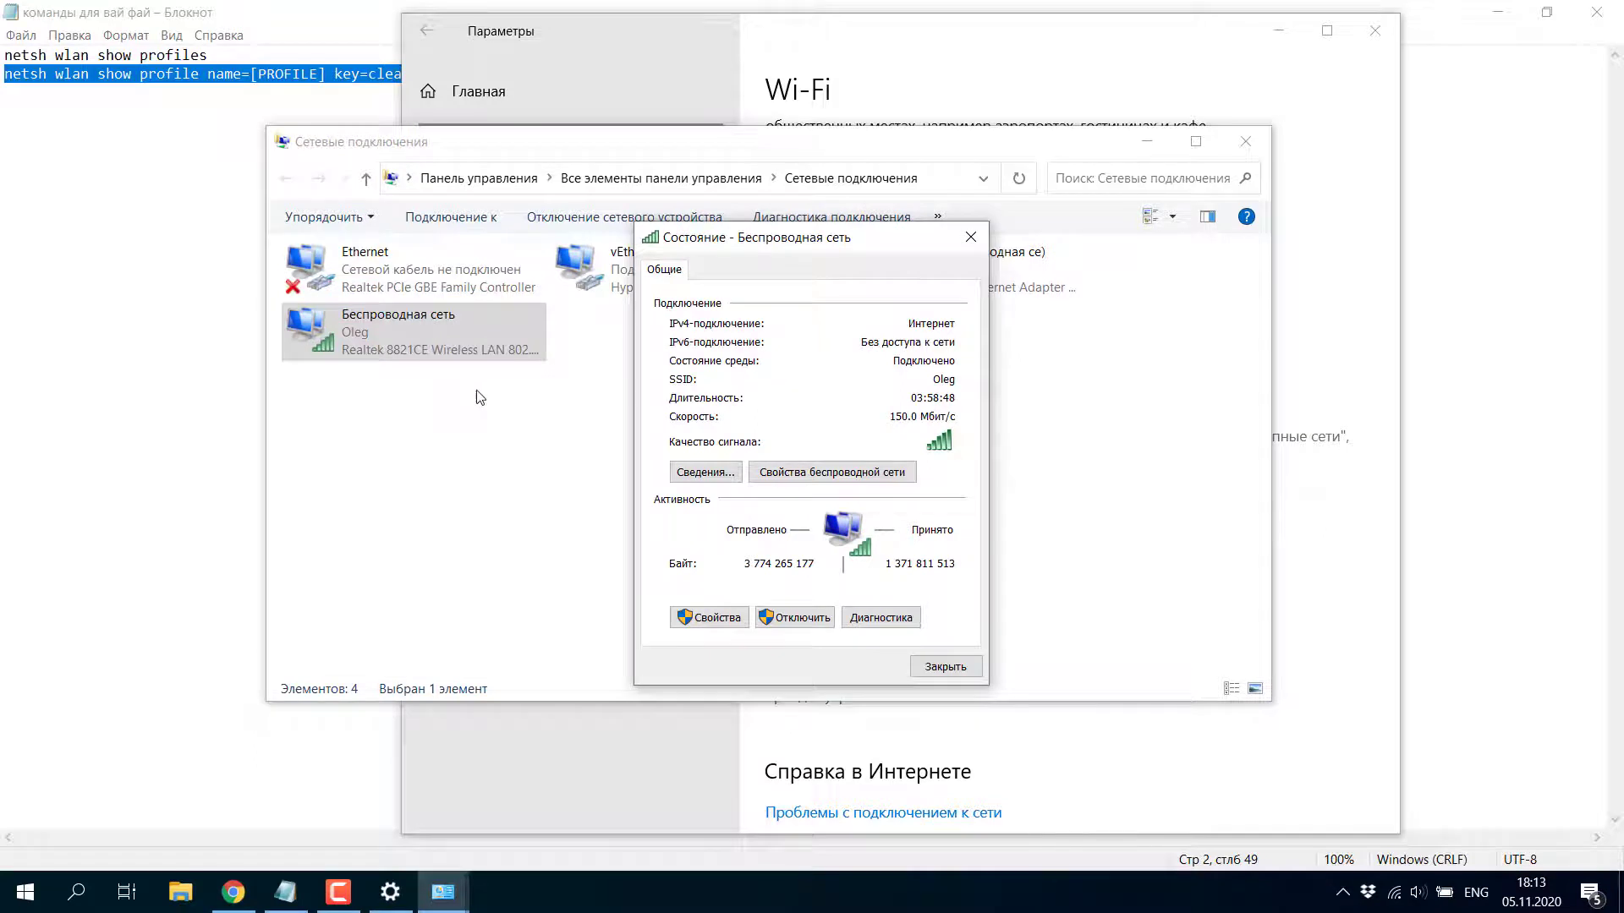
left_click(832, 472)
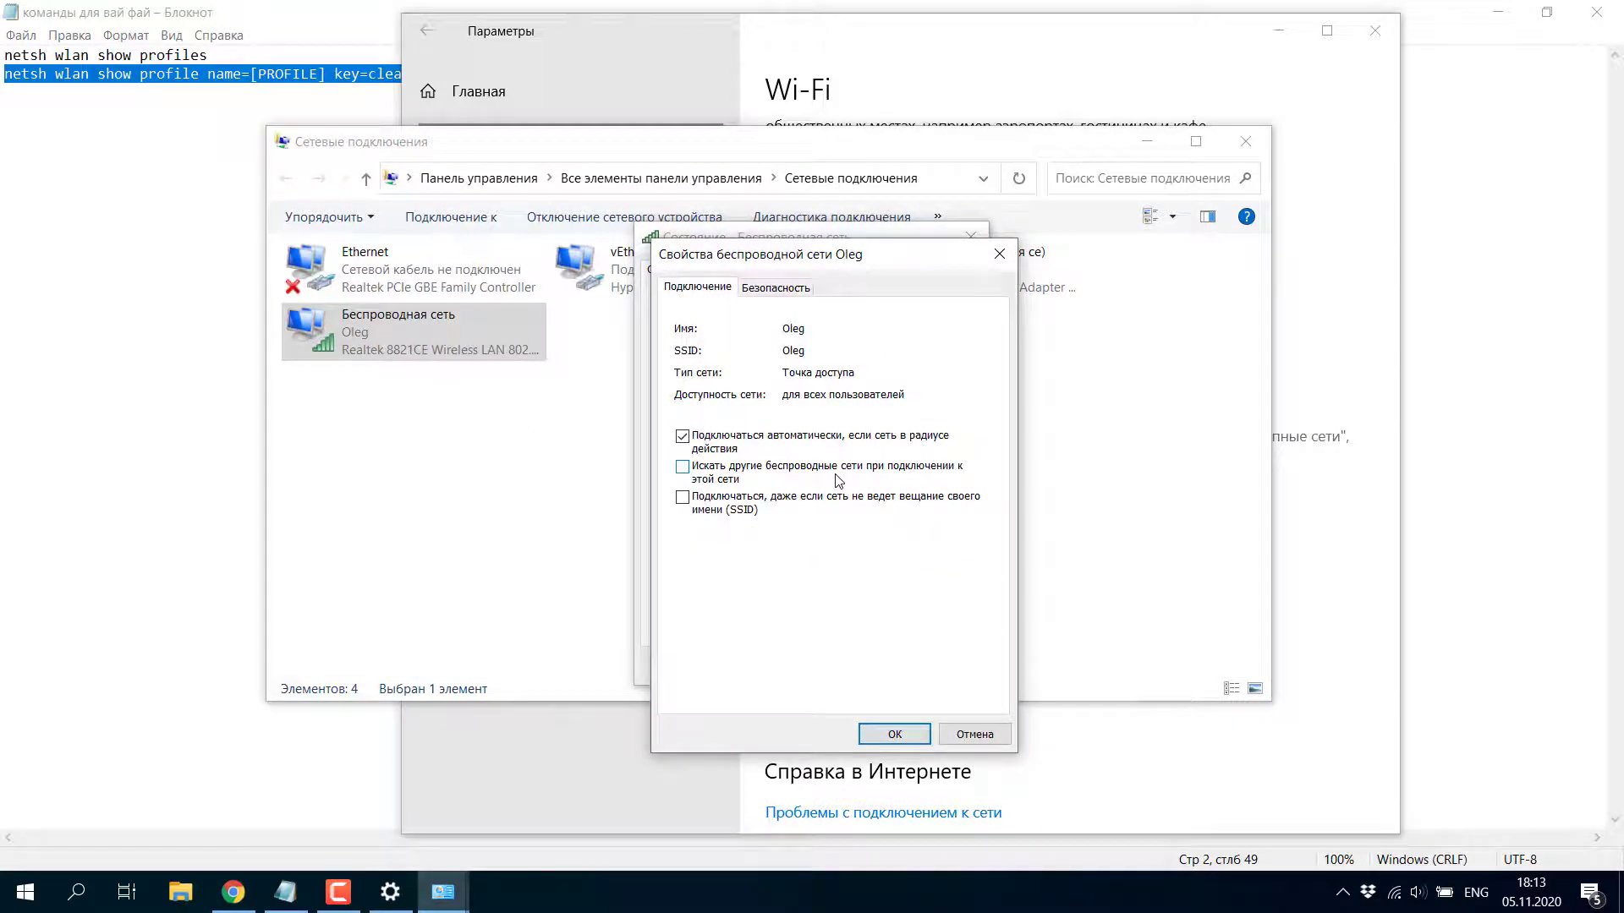
left_click(770, 292)
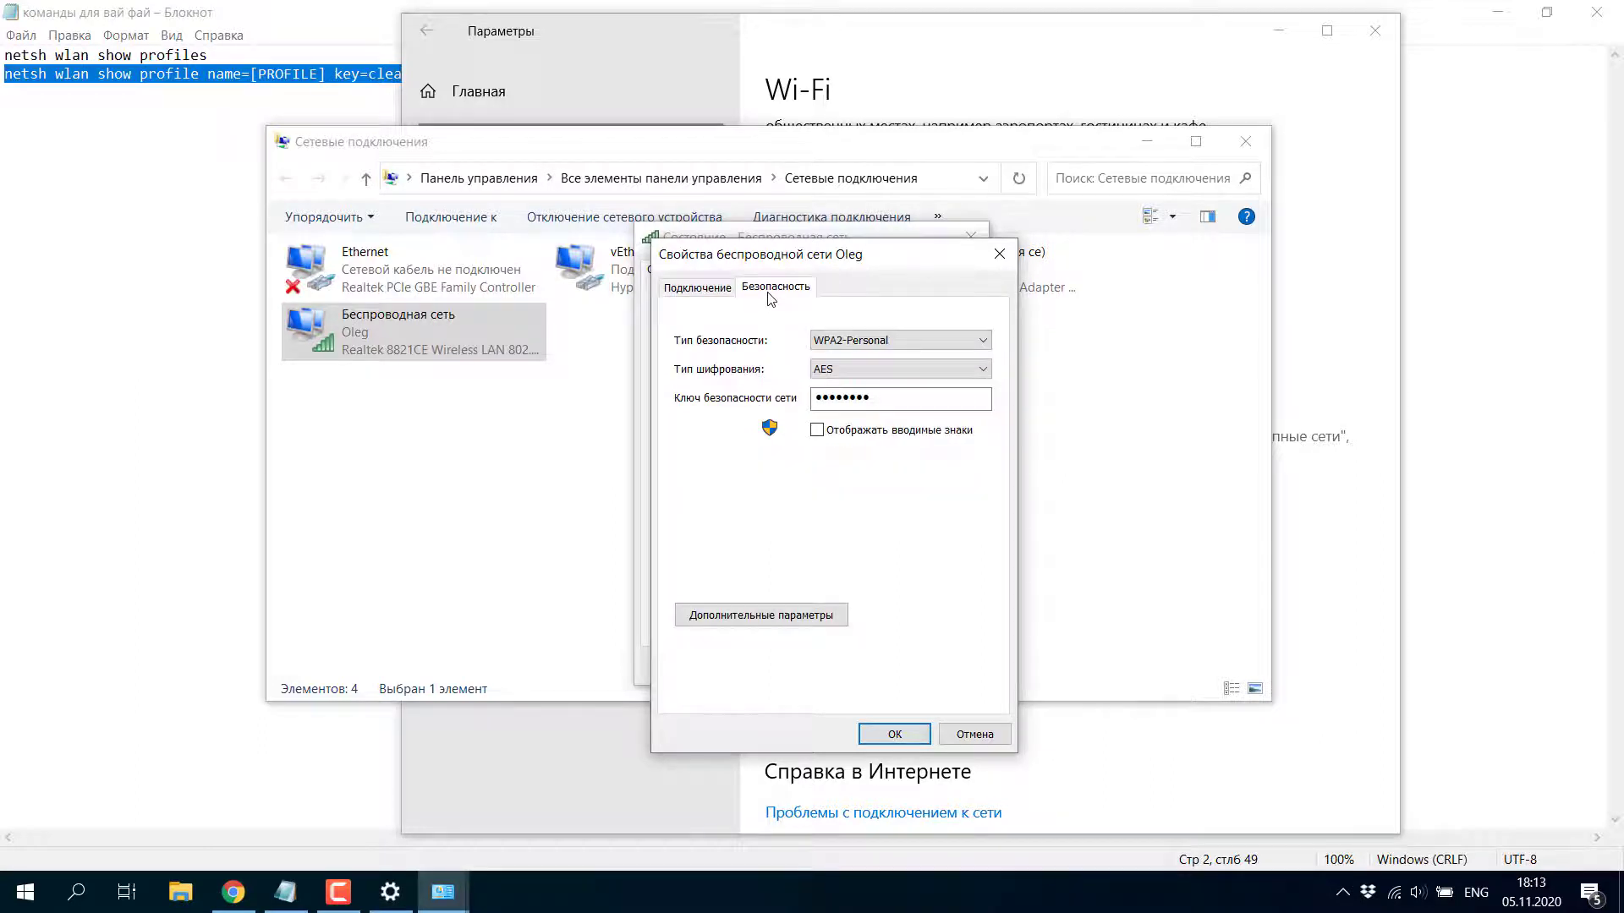
left_click(816, 431)
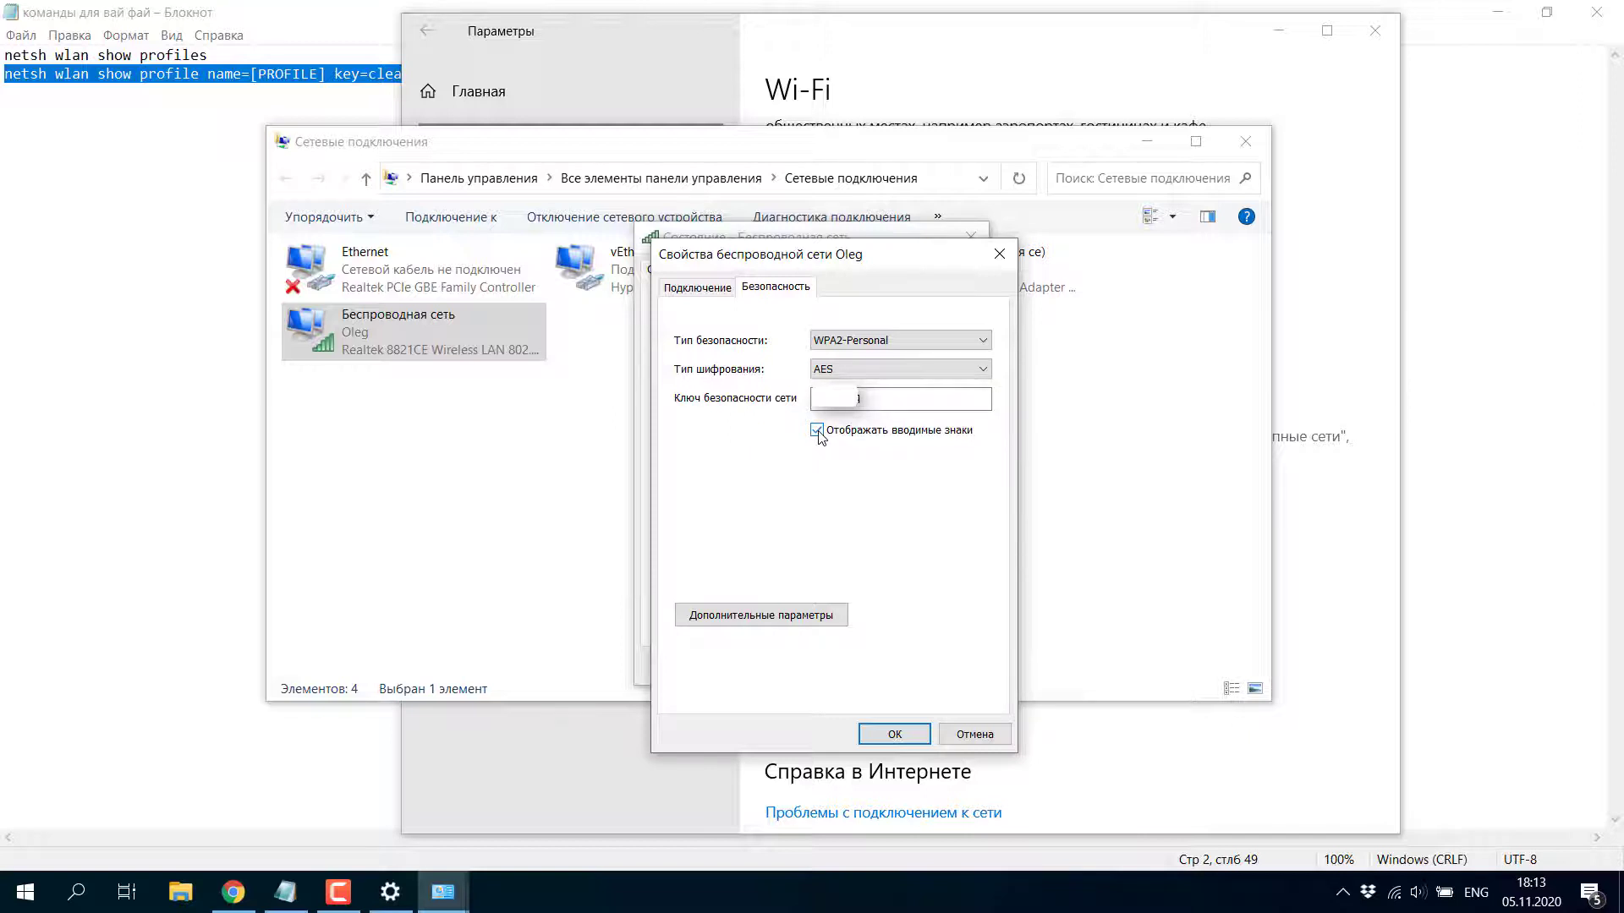
left_click(817, 431)
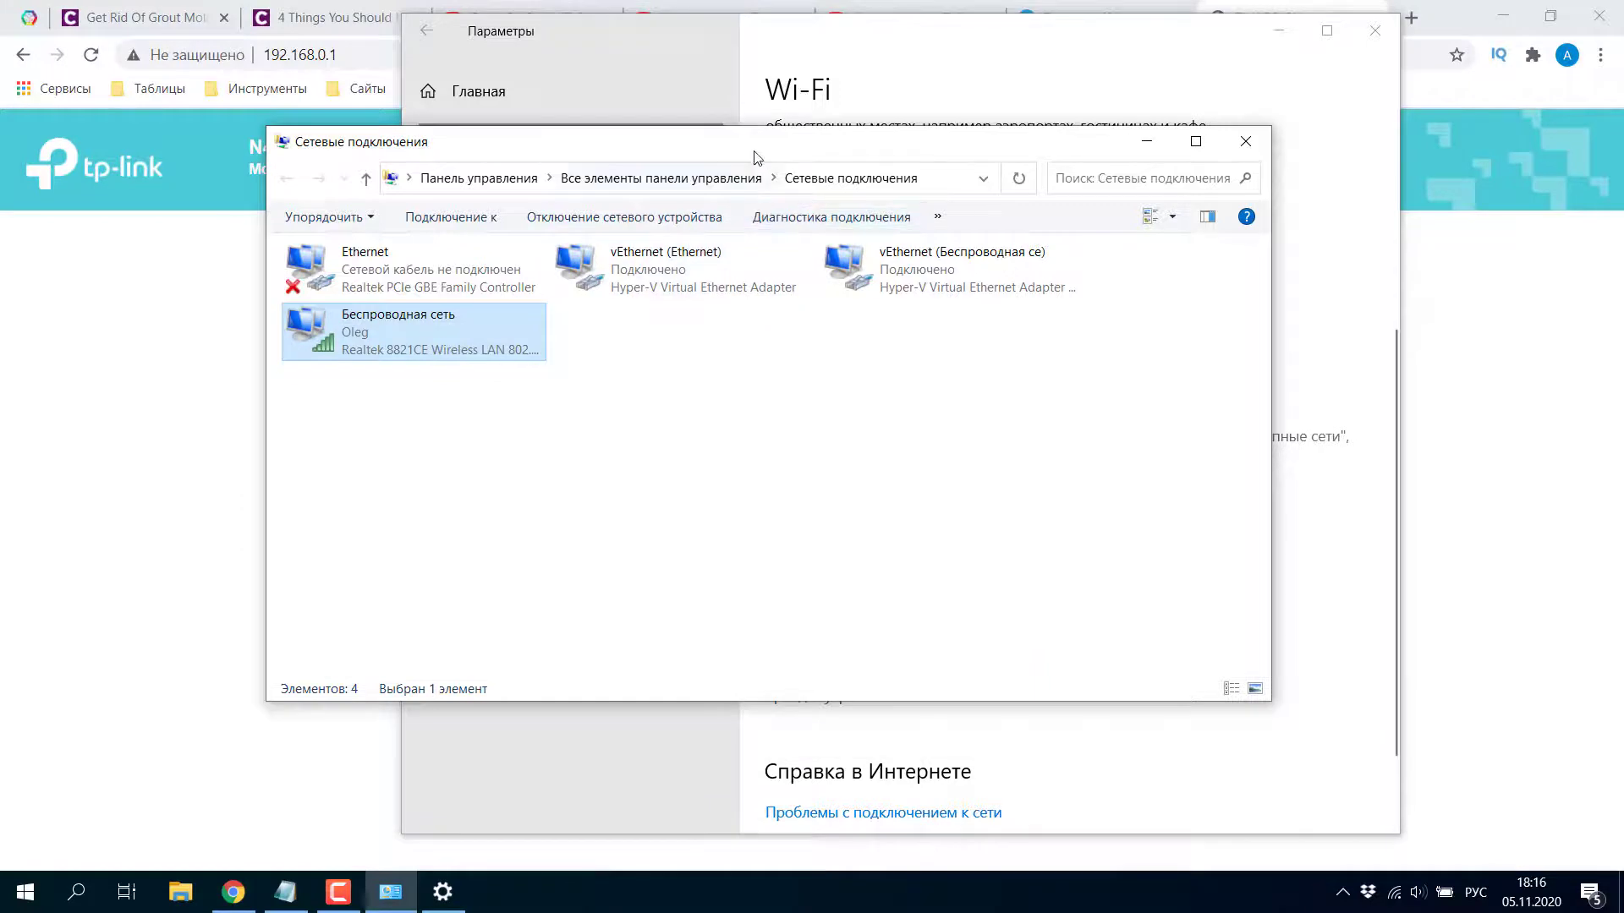
Examine the wireless connection's network details for the default IPv4 gateway address, and close the details
left_click_drag(757, 157, 825, 139)
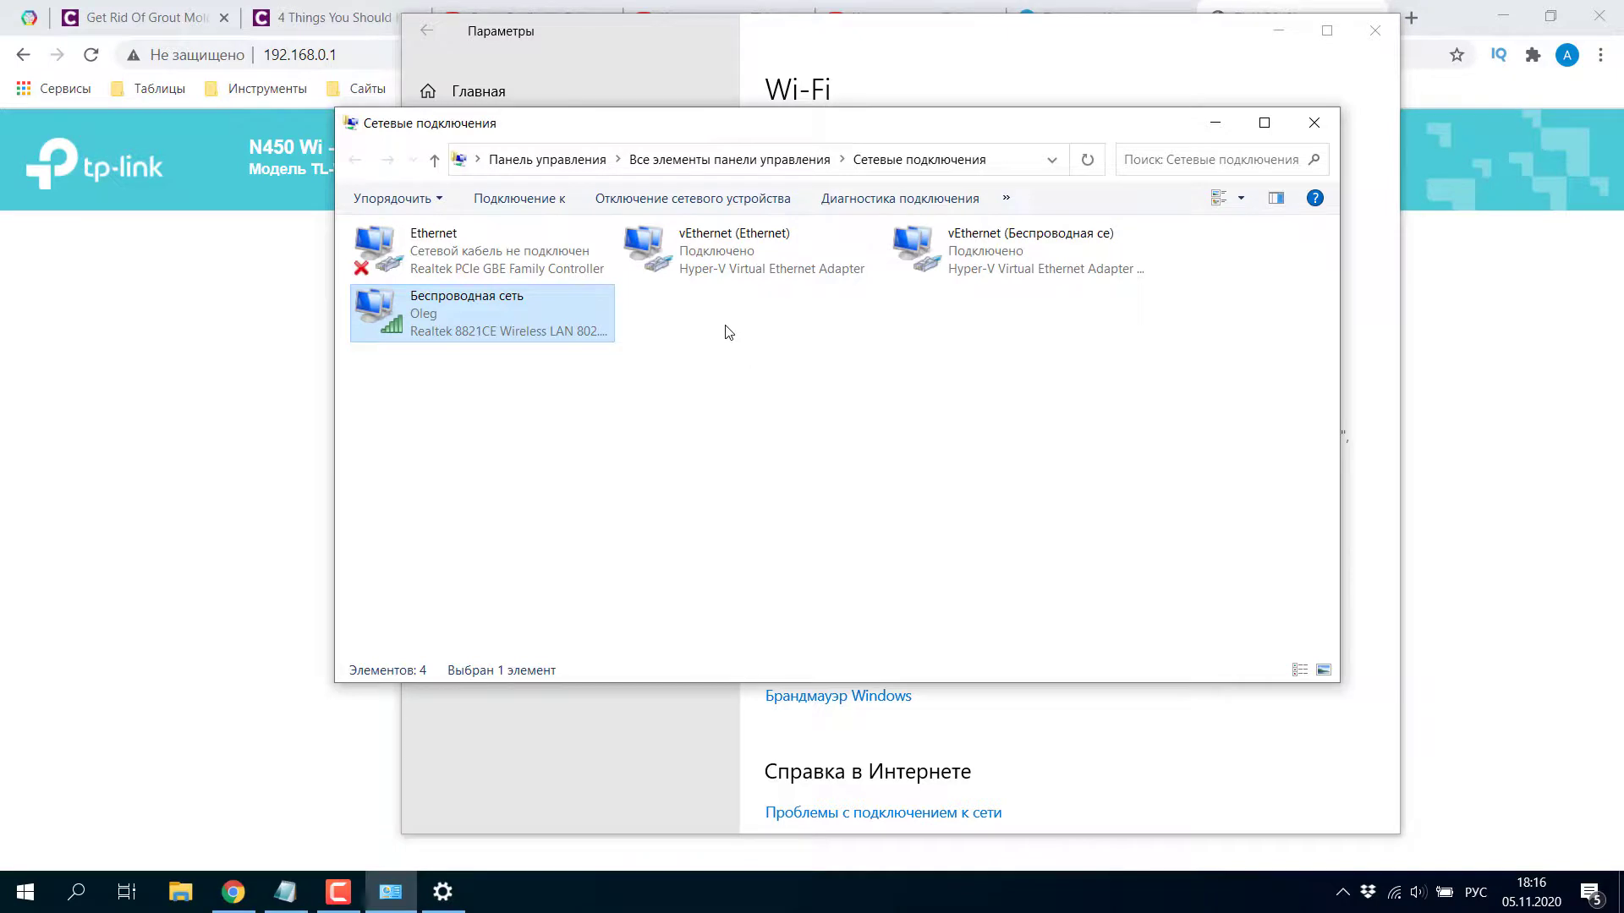
left_click_drag(634, 129, 742, 216)
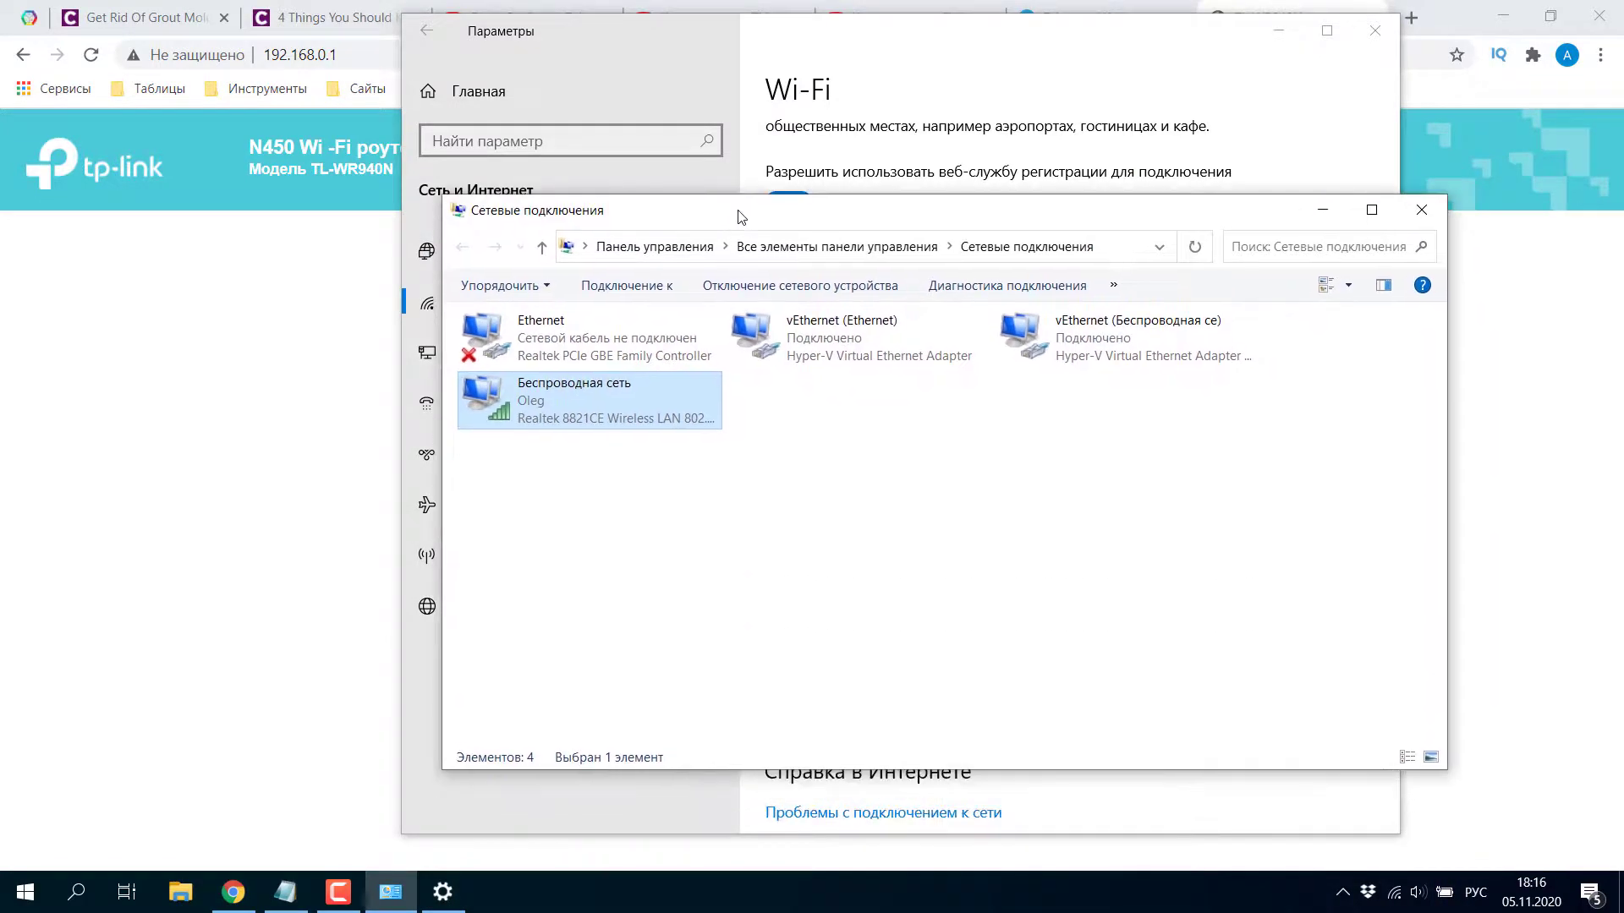
right_click(554, 402)
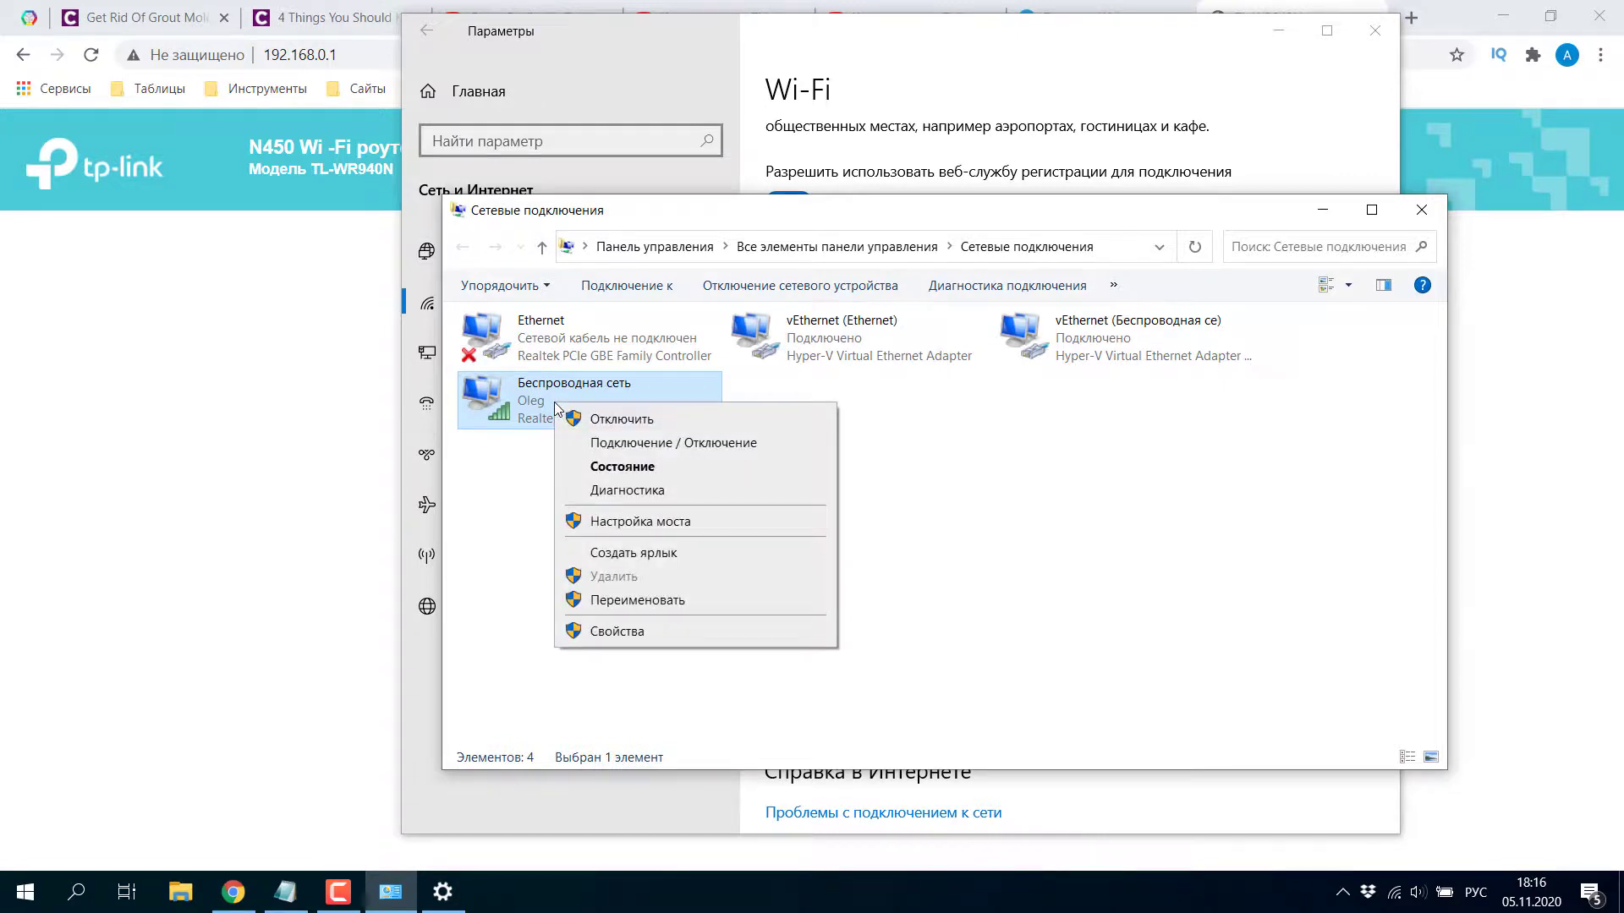
left_click(621, 466)
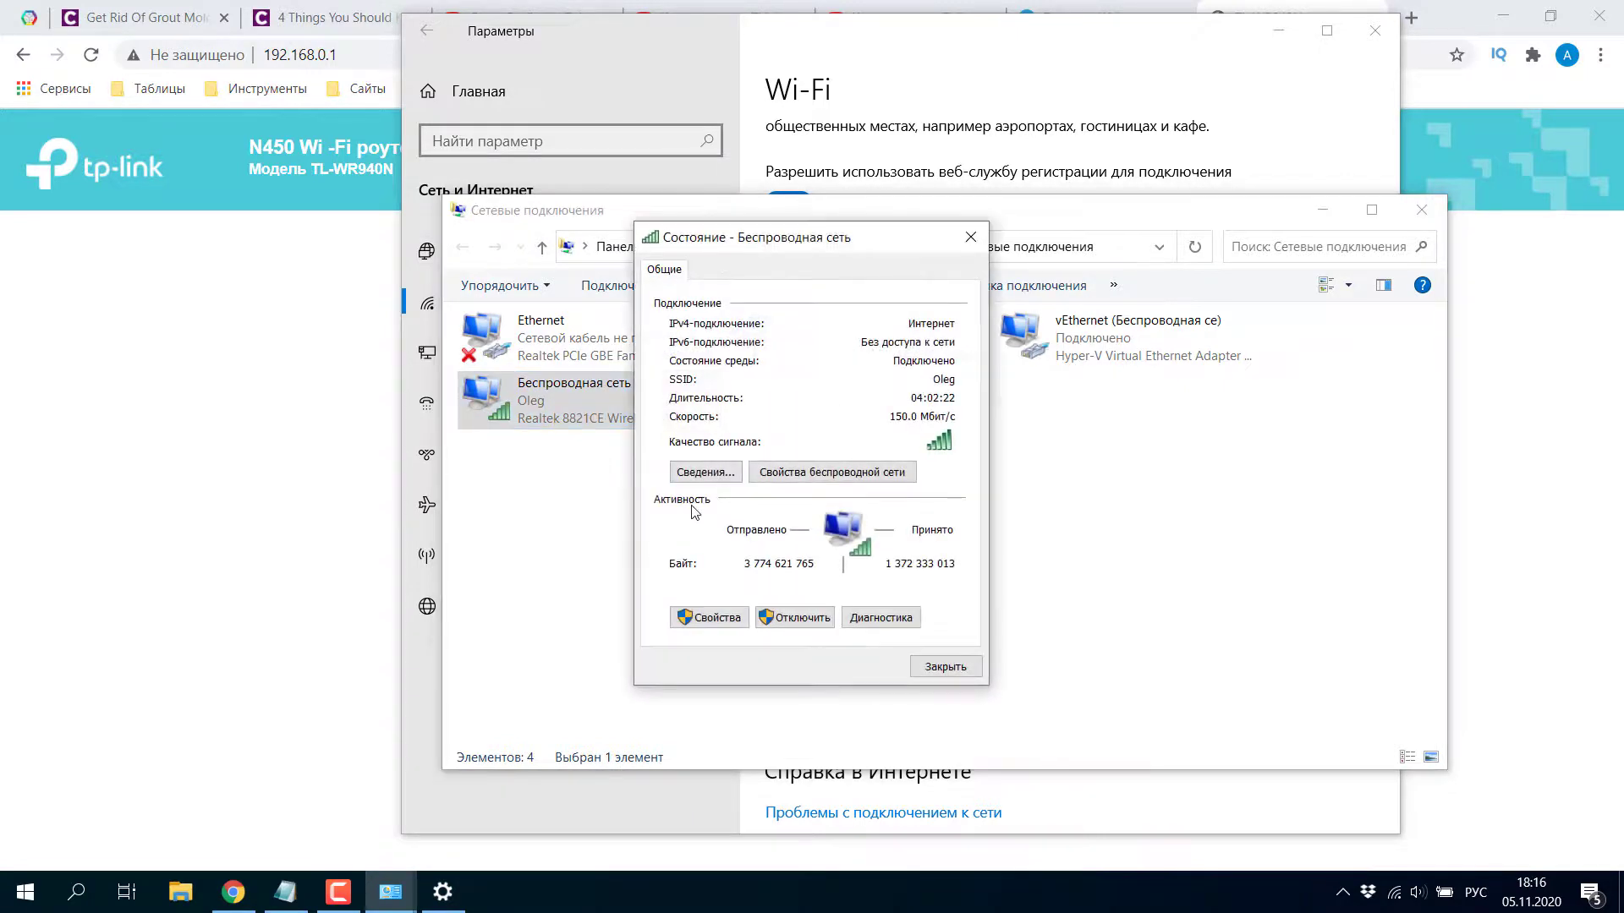
left_click(706, 474)
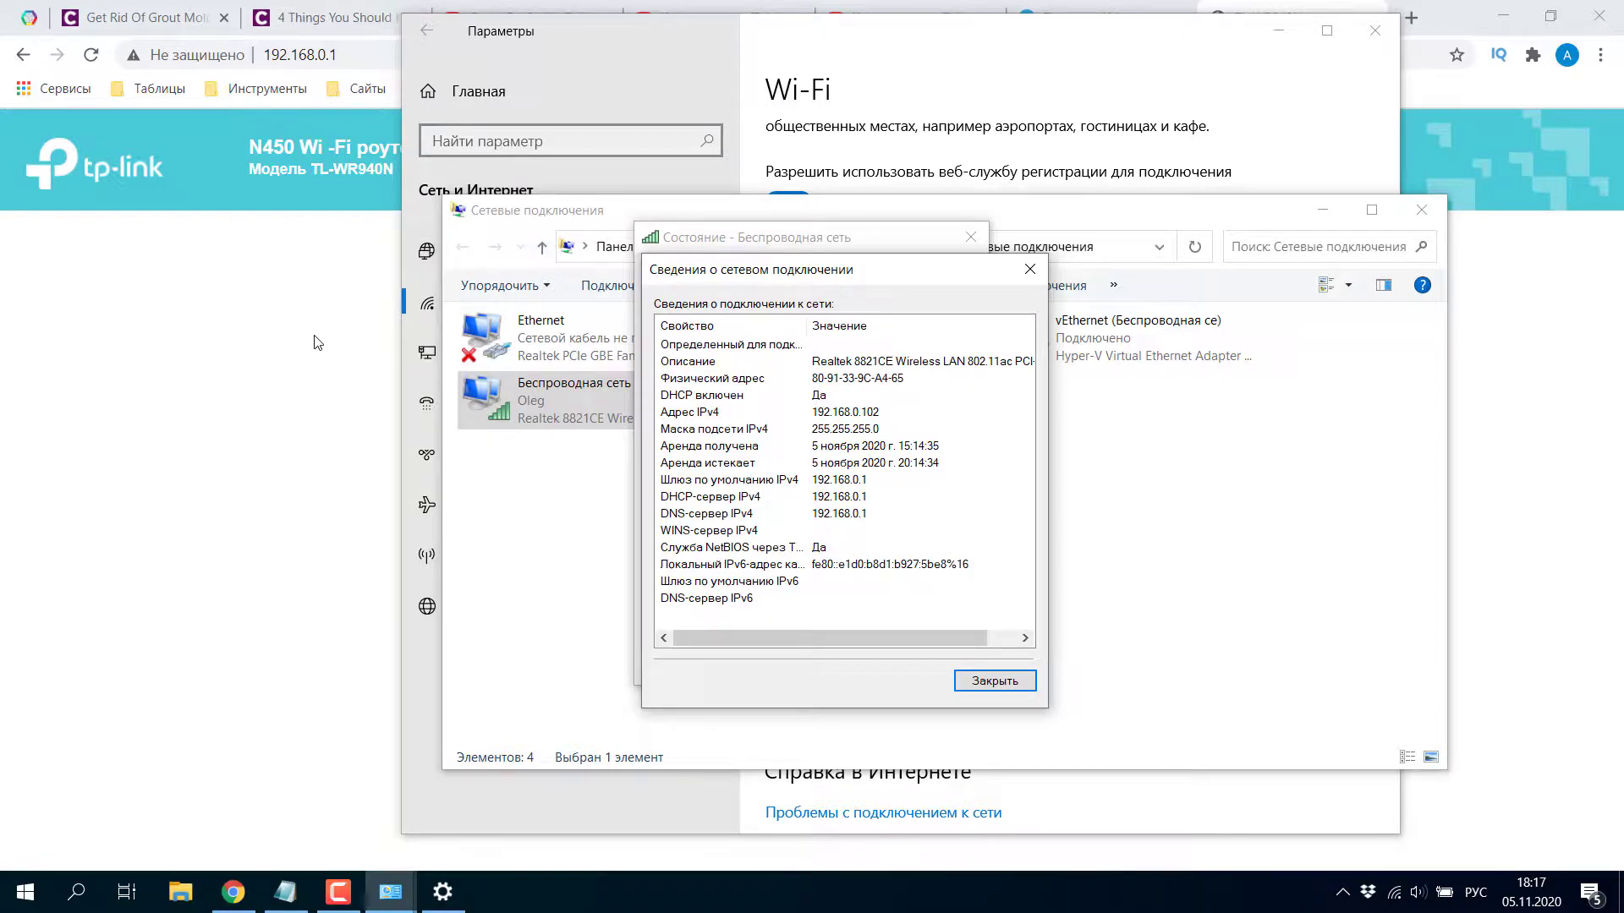
left_click(972, 681)
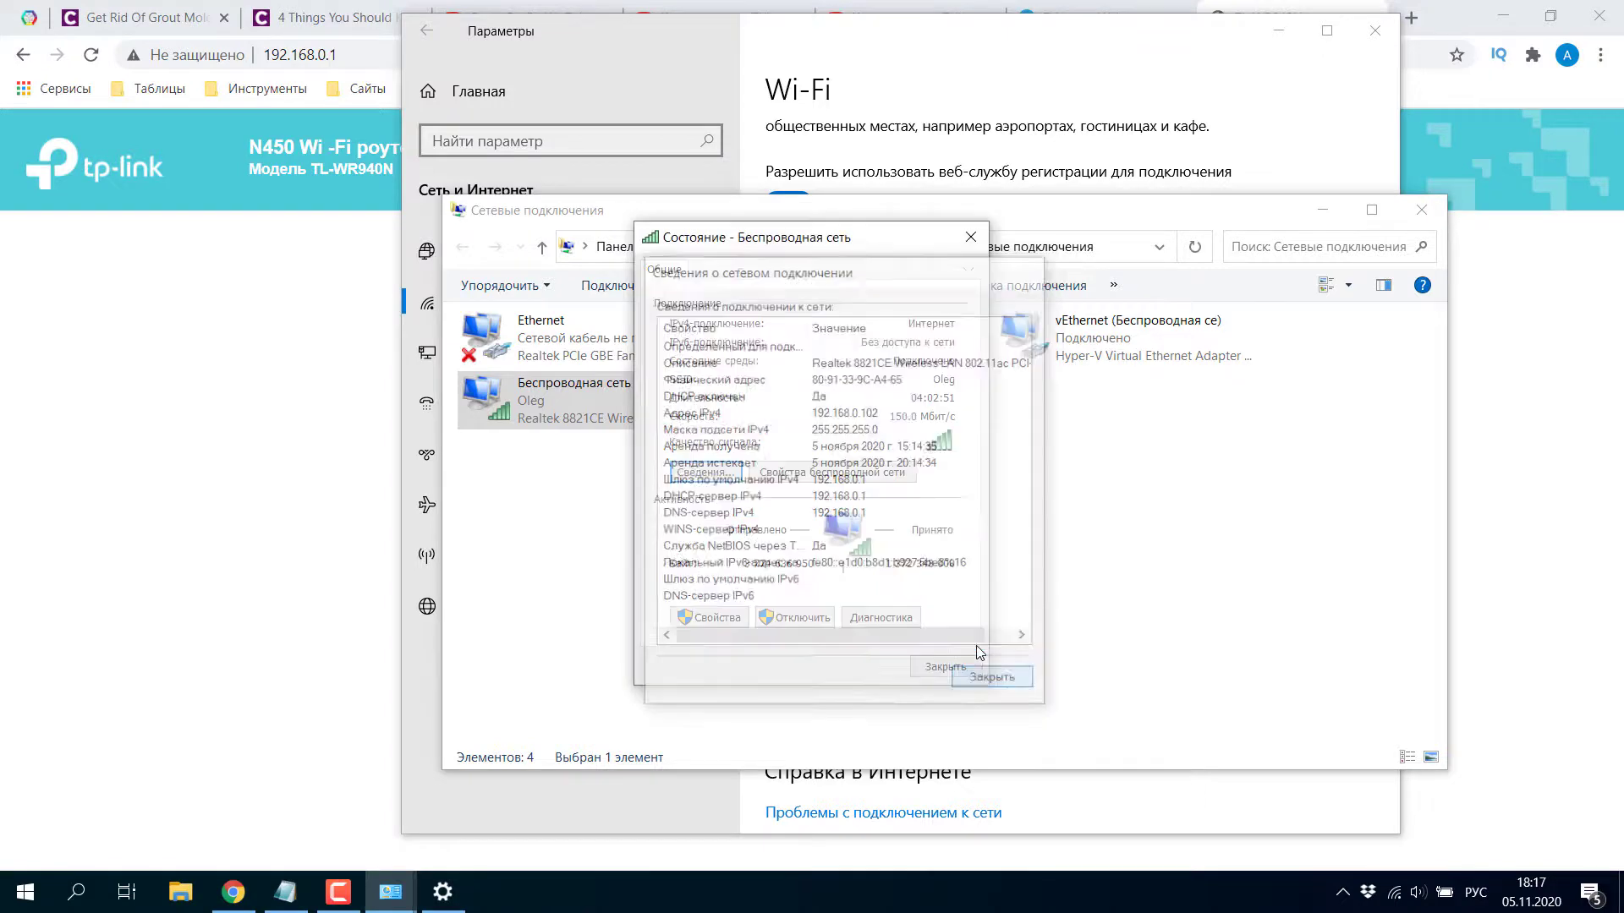
Close the wireless status, Network Connections and Settings windows to return to the router login page at 192.168.0.1
left_click(970, 237)
left_click(1421, 210)
left_click(1375, 30)
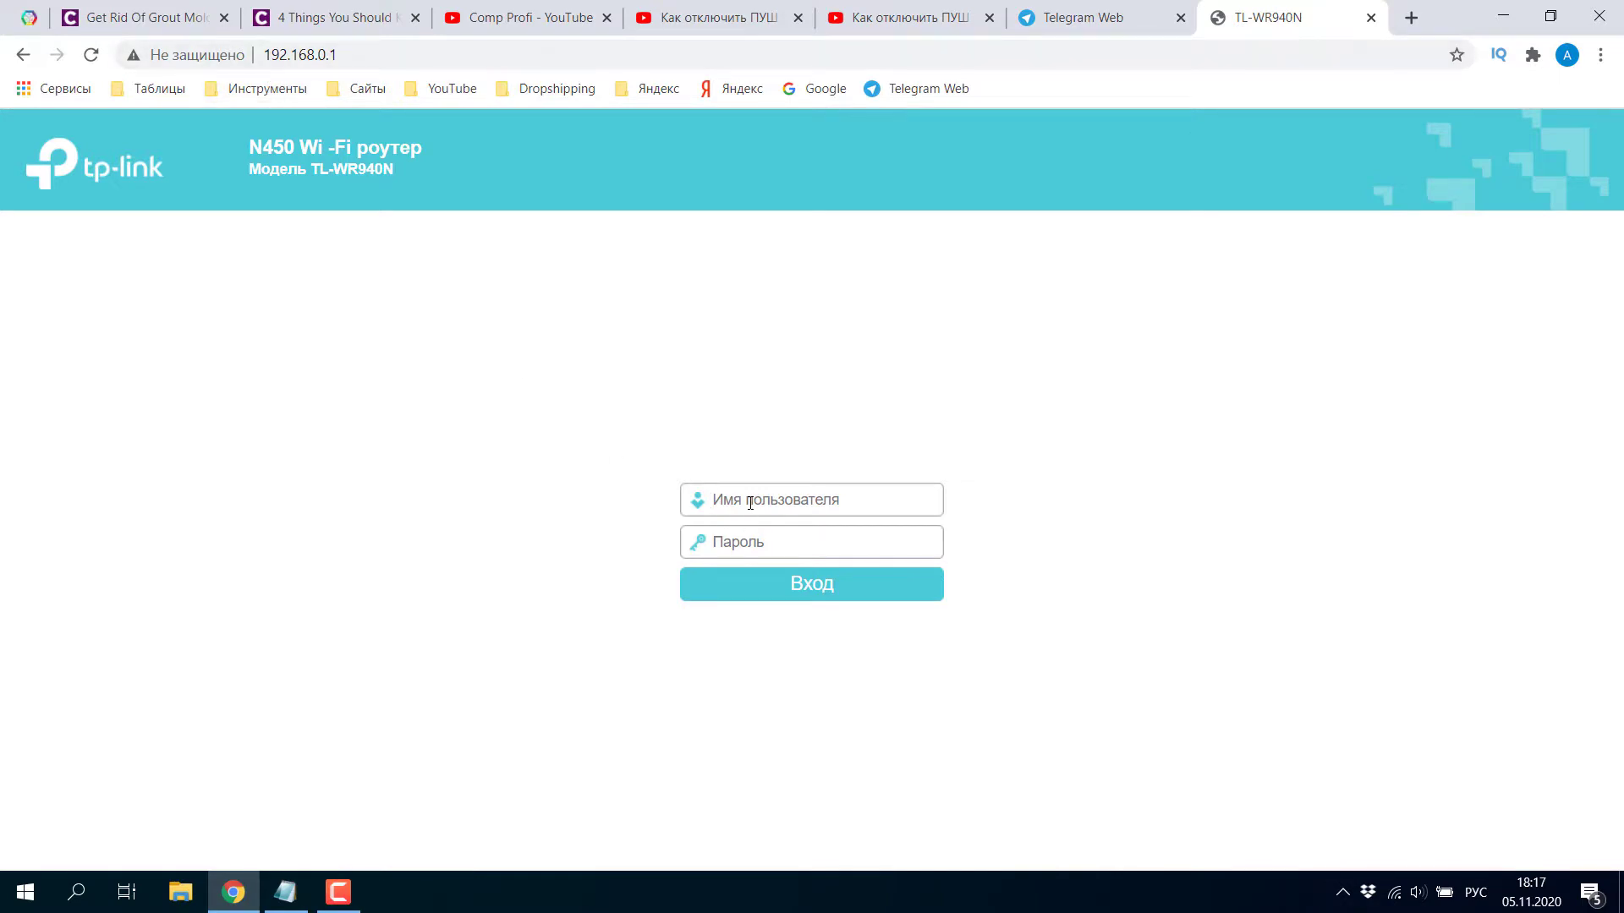
Log in to the TL-WR940N router with its username and password, and dismiss the browser's change-password warning
key("alt+shift")
left_click(819, 591)
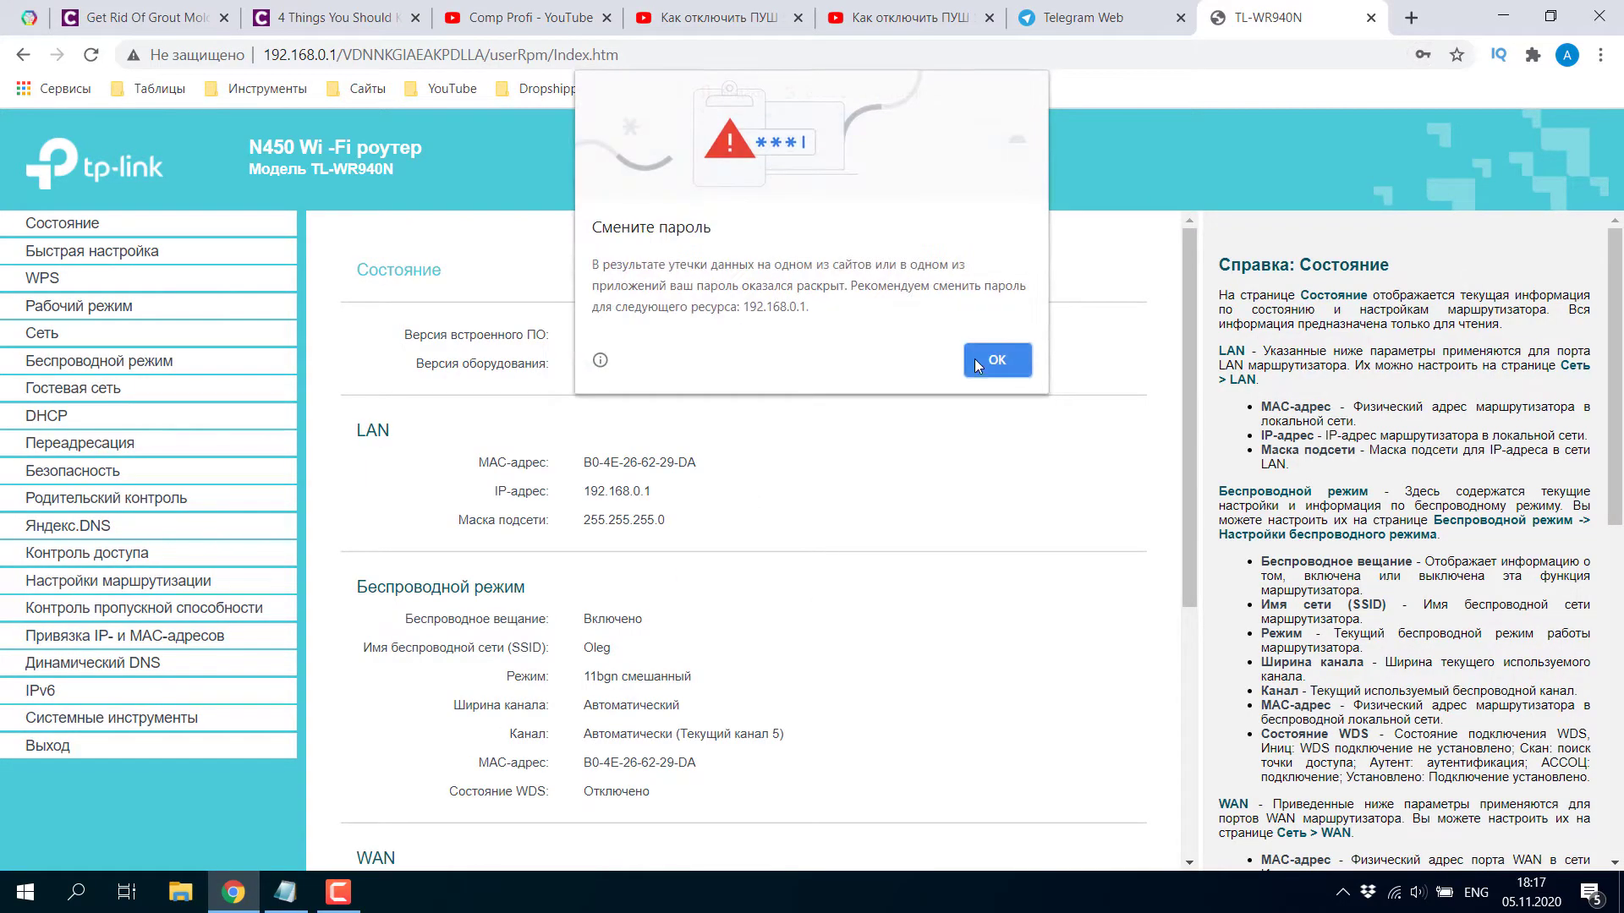
left_click(974, 358)
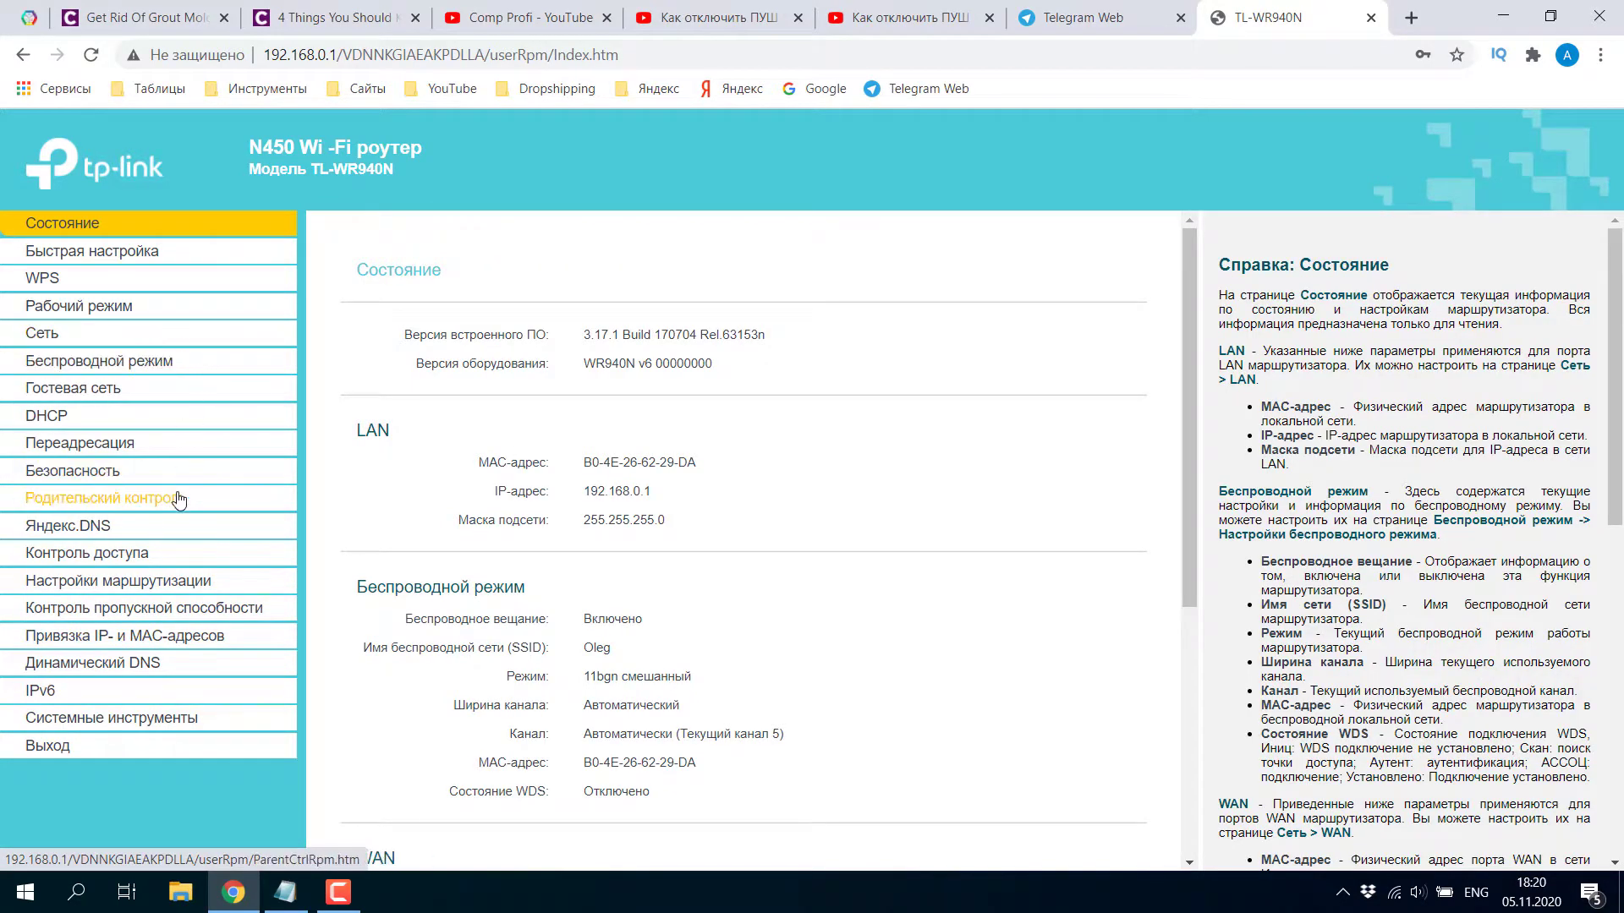
Open the router's wireless security settings (Защита беспроводного режима) and highlight the WPA/WPA2-Personal wireless password
left_click(175, 369)
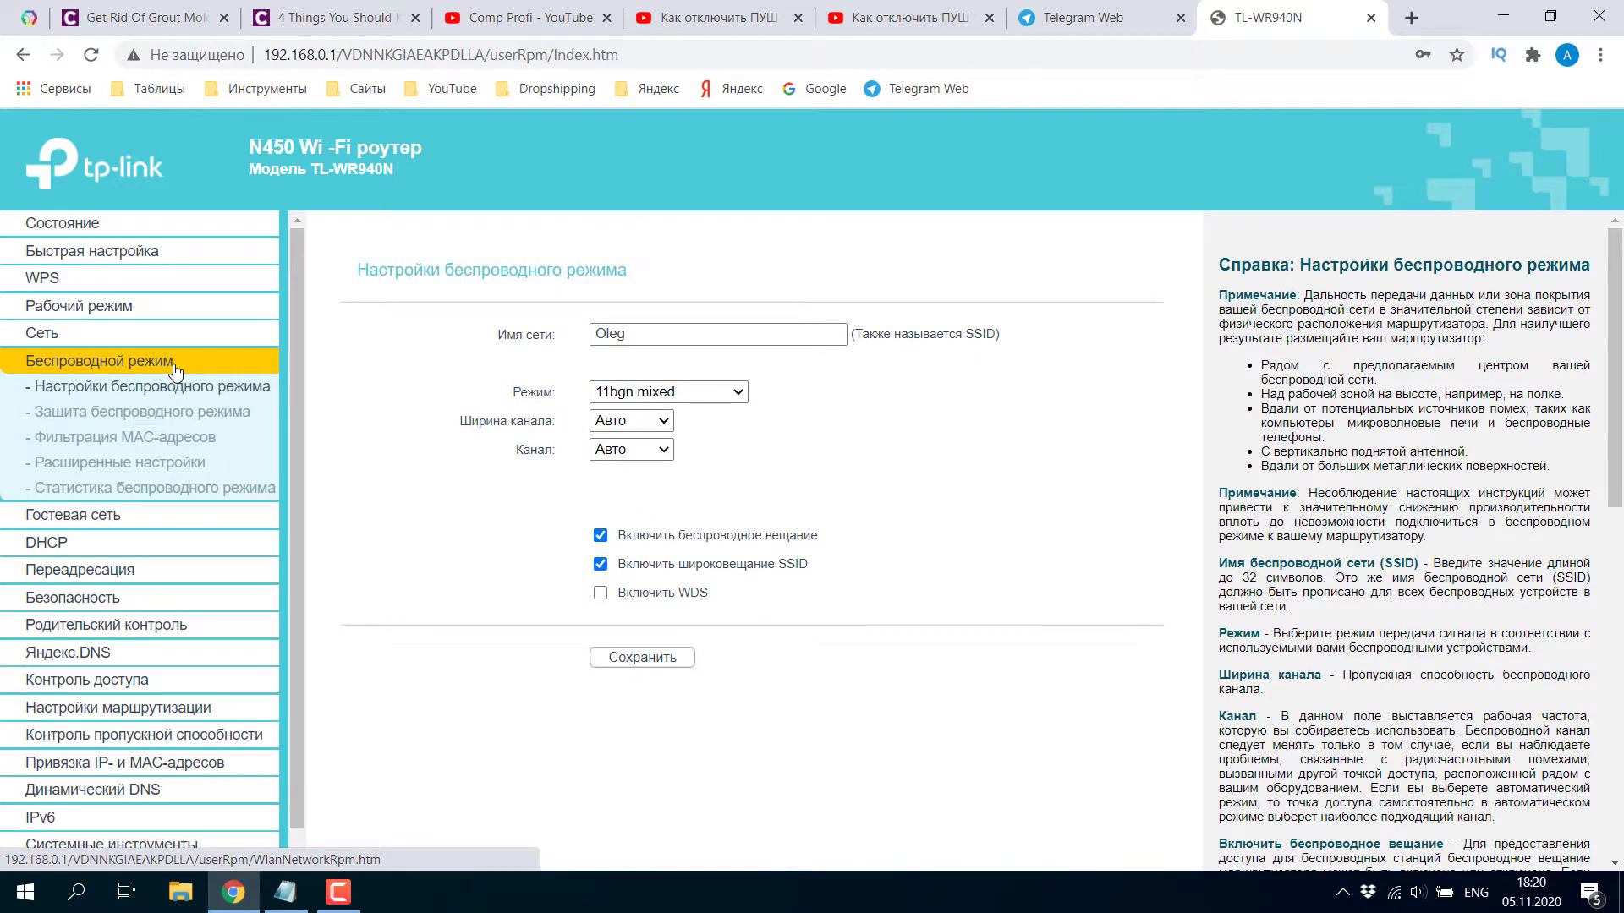
left_click(161, 419)
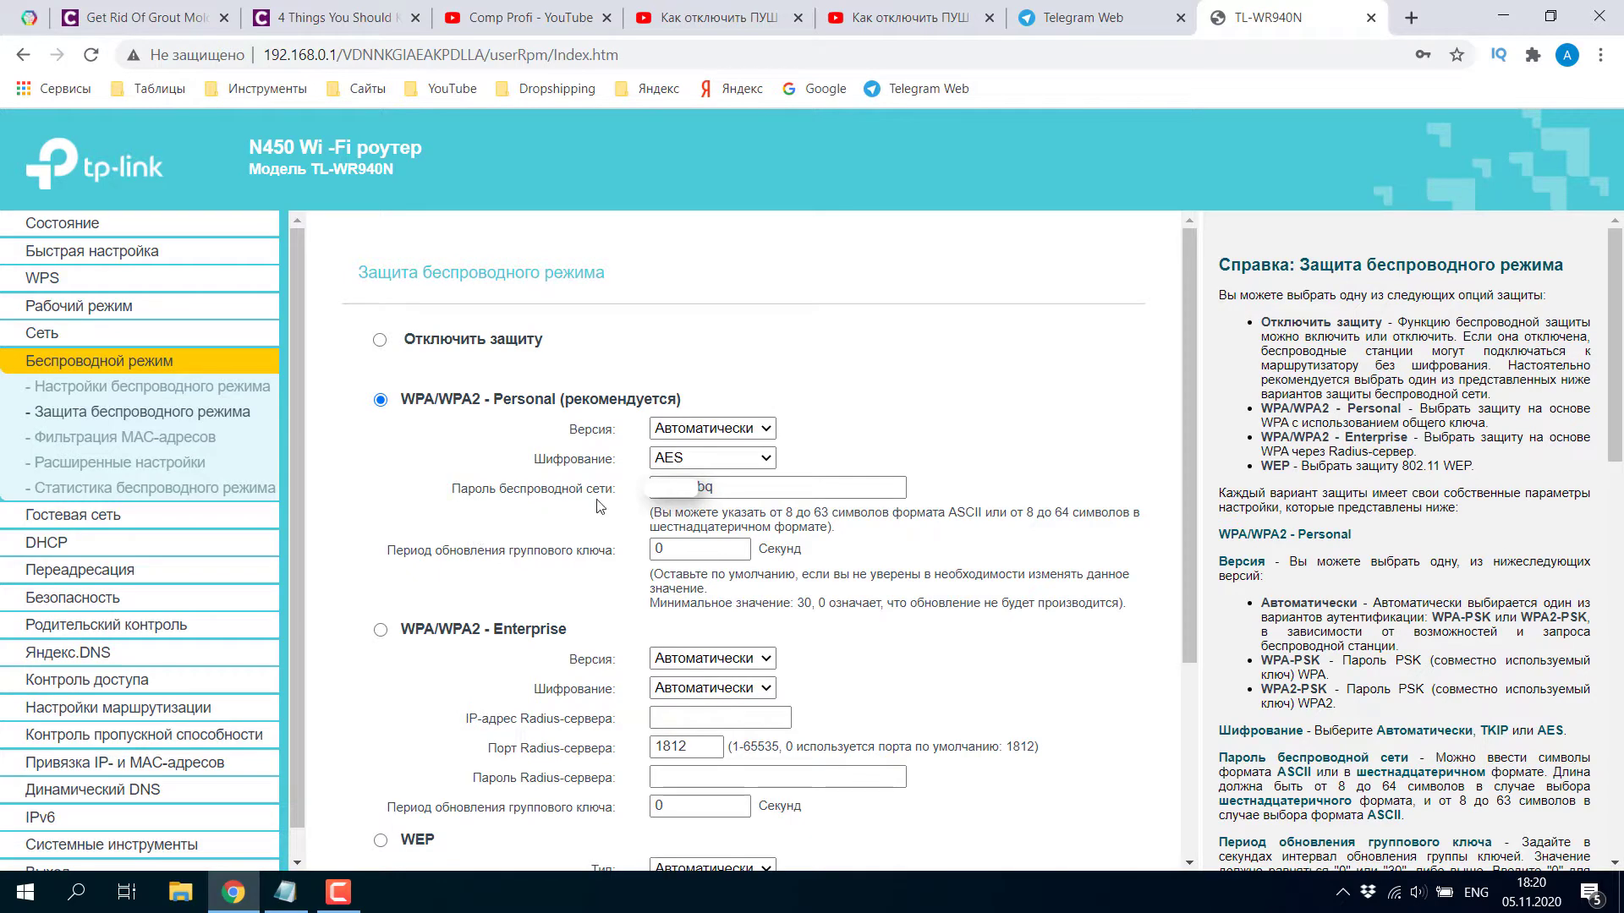
double_click(728, 495)
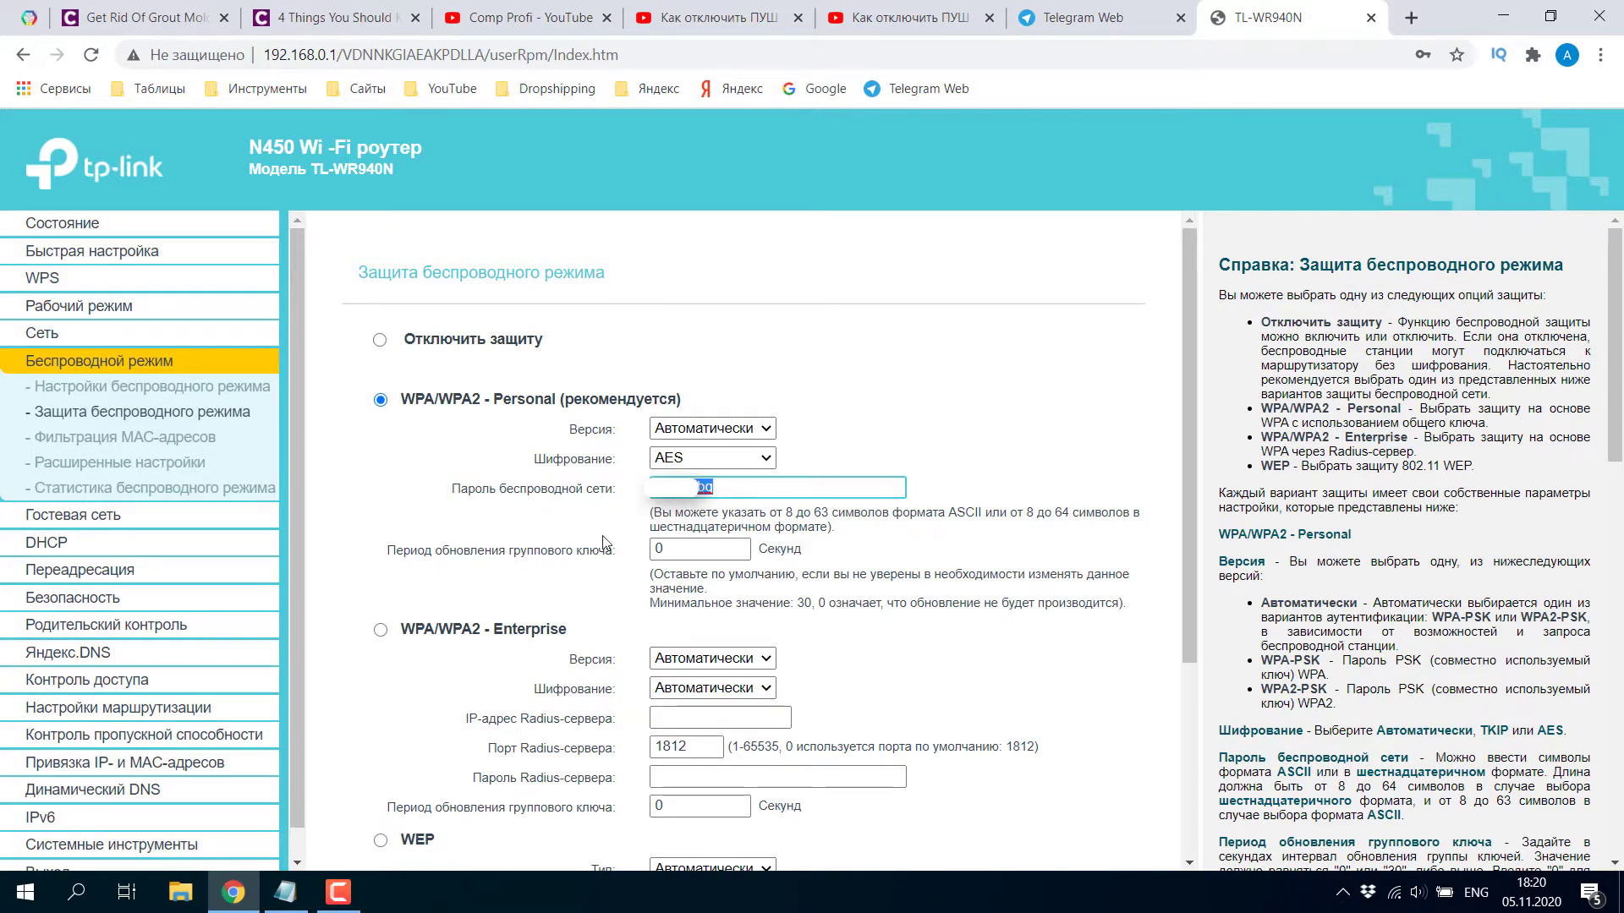